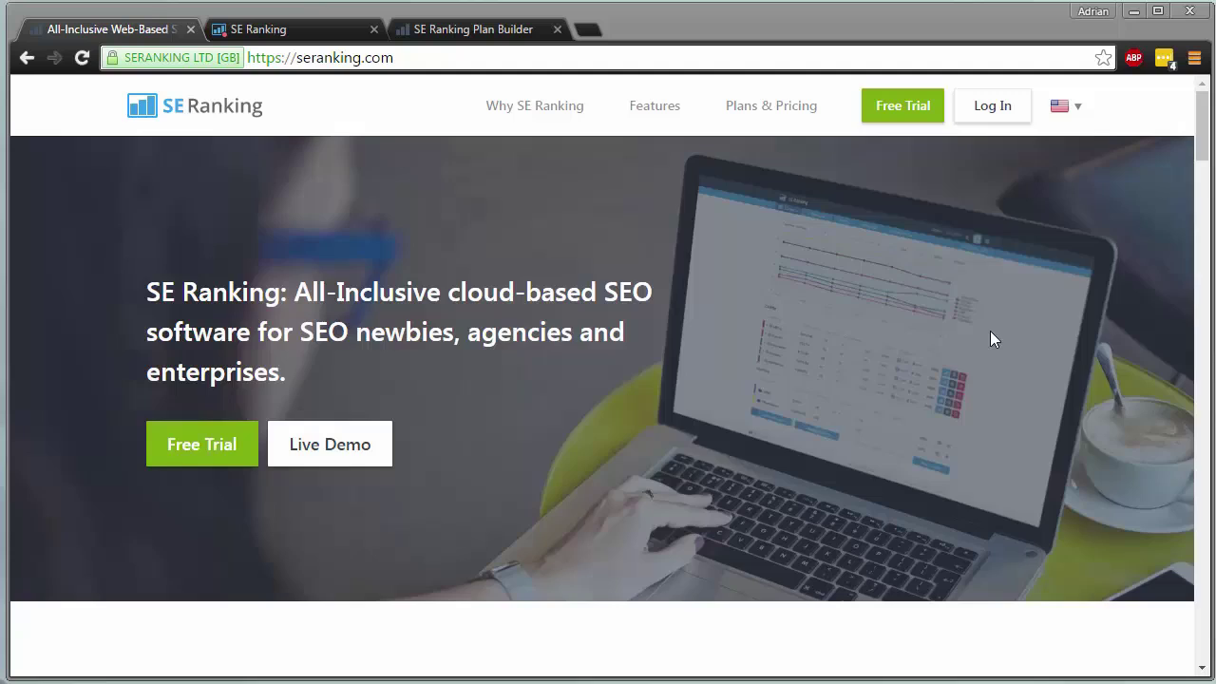
- Look over the SE Ranking homepage, switch to the account dashboard and start adding a new website
scroll(991, 339, down, 6)
scroll(967, 228, up, 2)
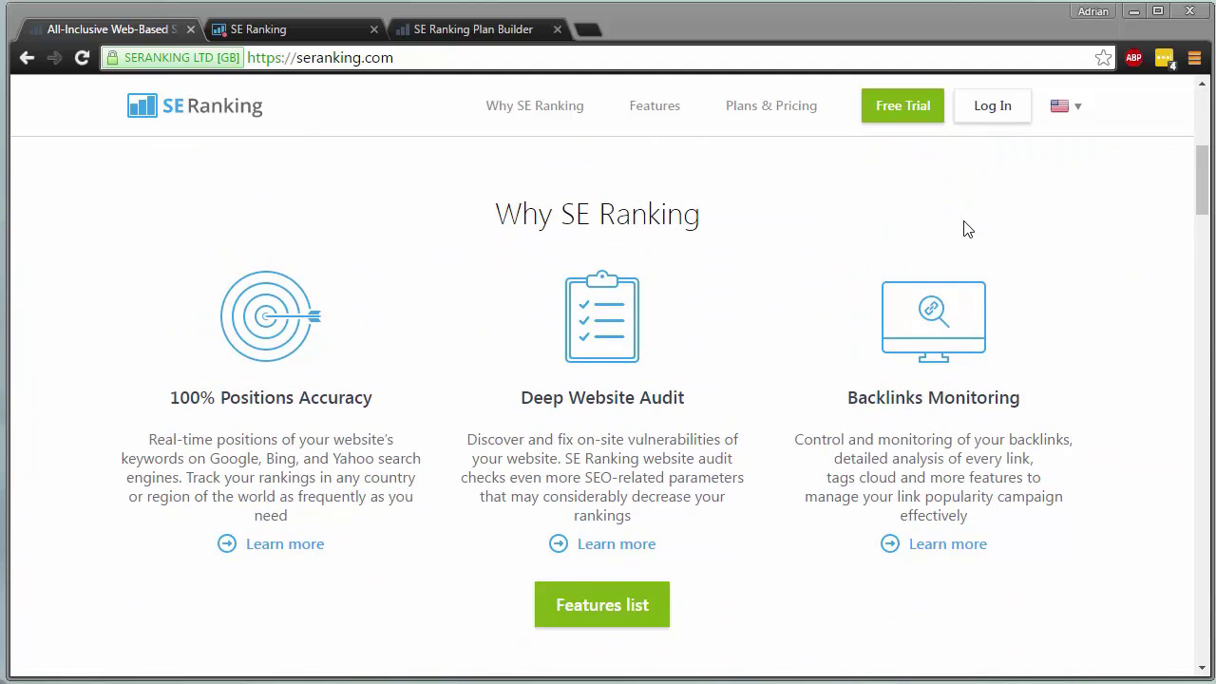
click(278, 31)
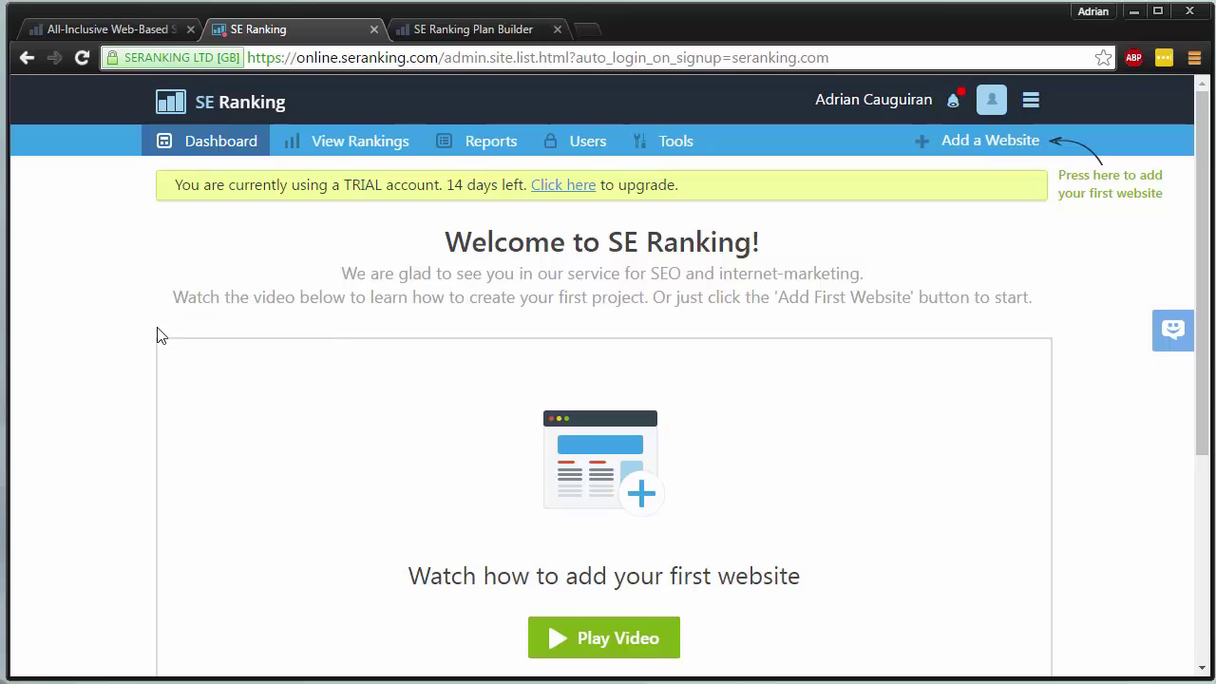
scroll(370, 334, down, 1)
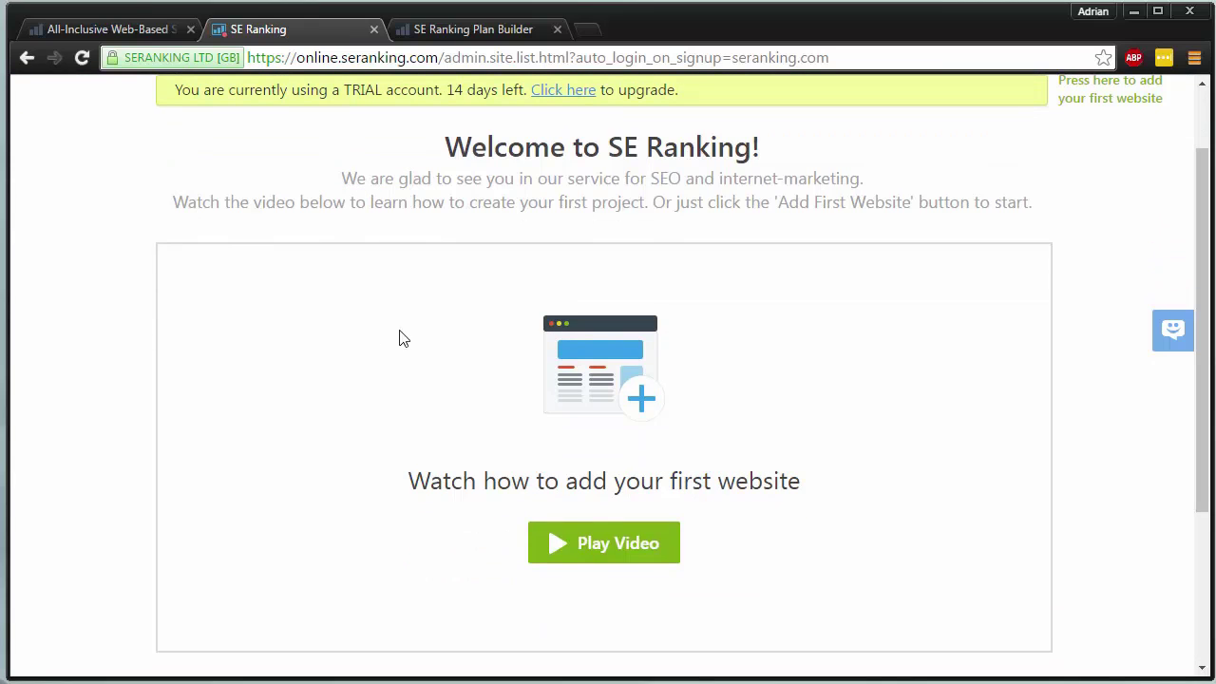
scroll(472, 454, down, 1)
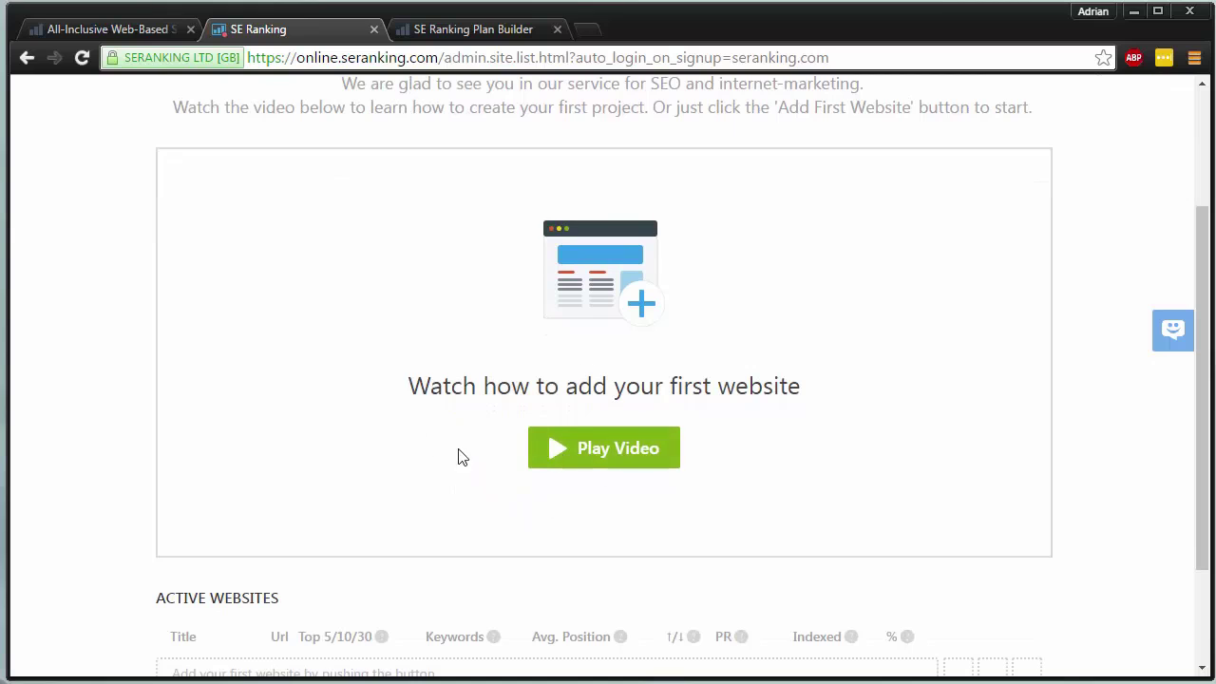
scroll(537, 466, down, 2)
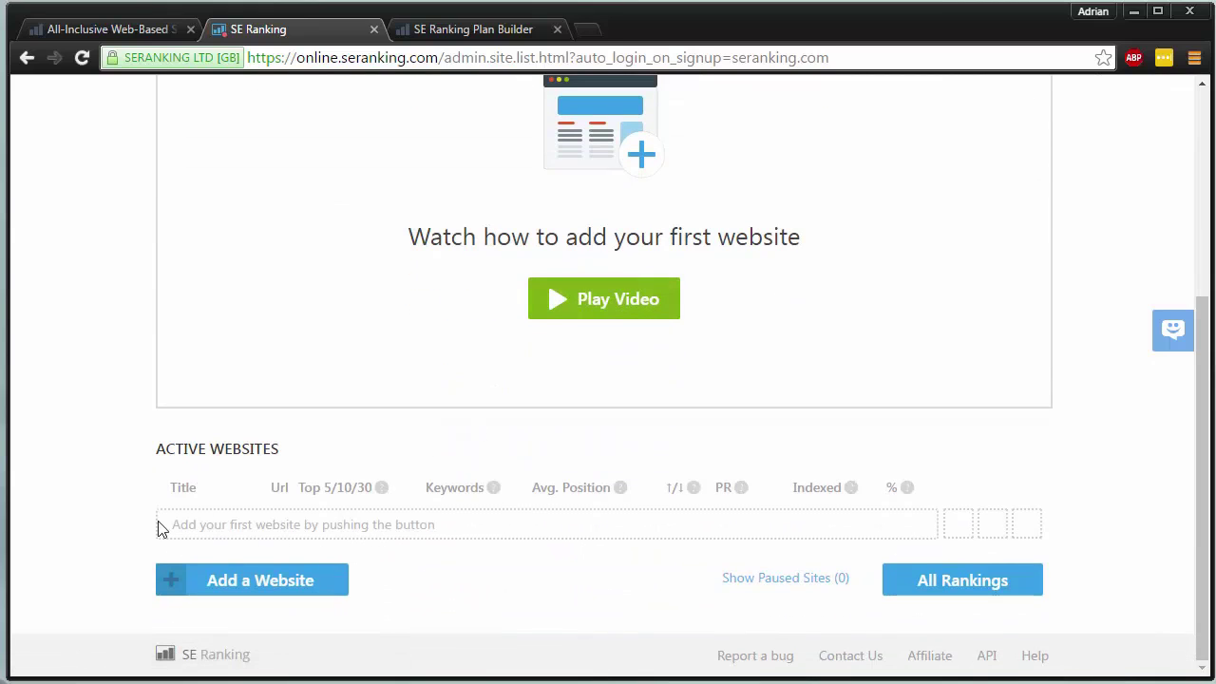
click(304, 581)
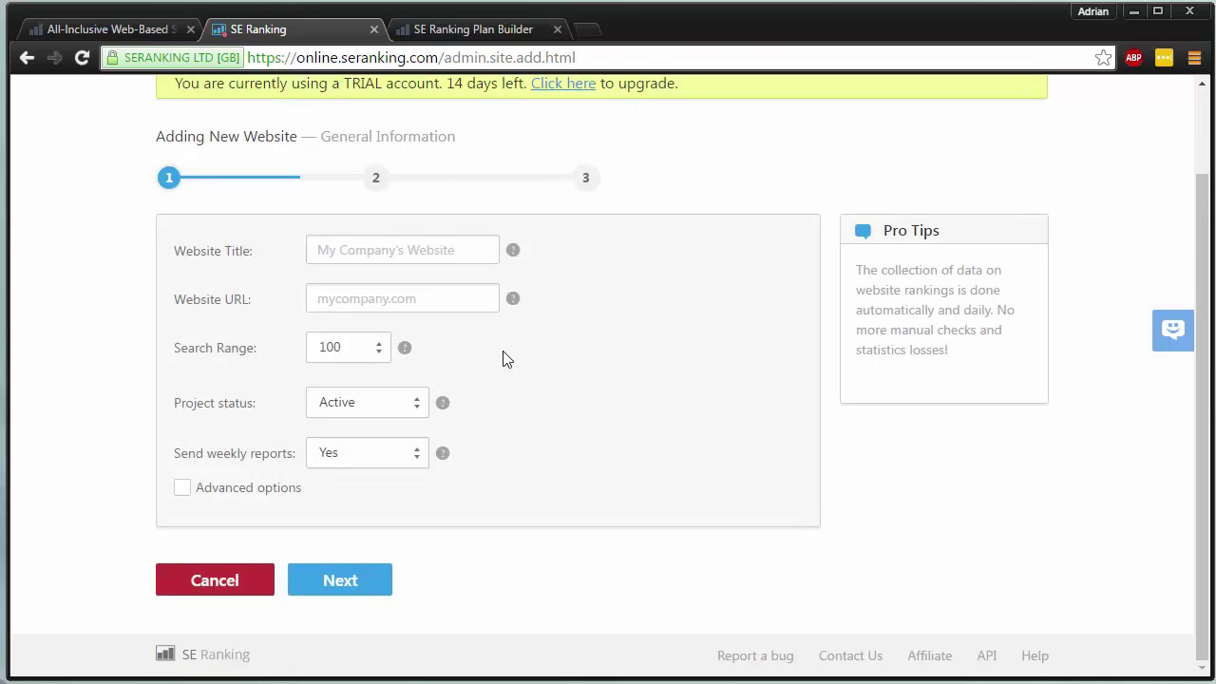
- Give the new website the title Dojos and URL digitaldojos.com, and set sending weekly reports to No
click(443, 258)
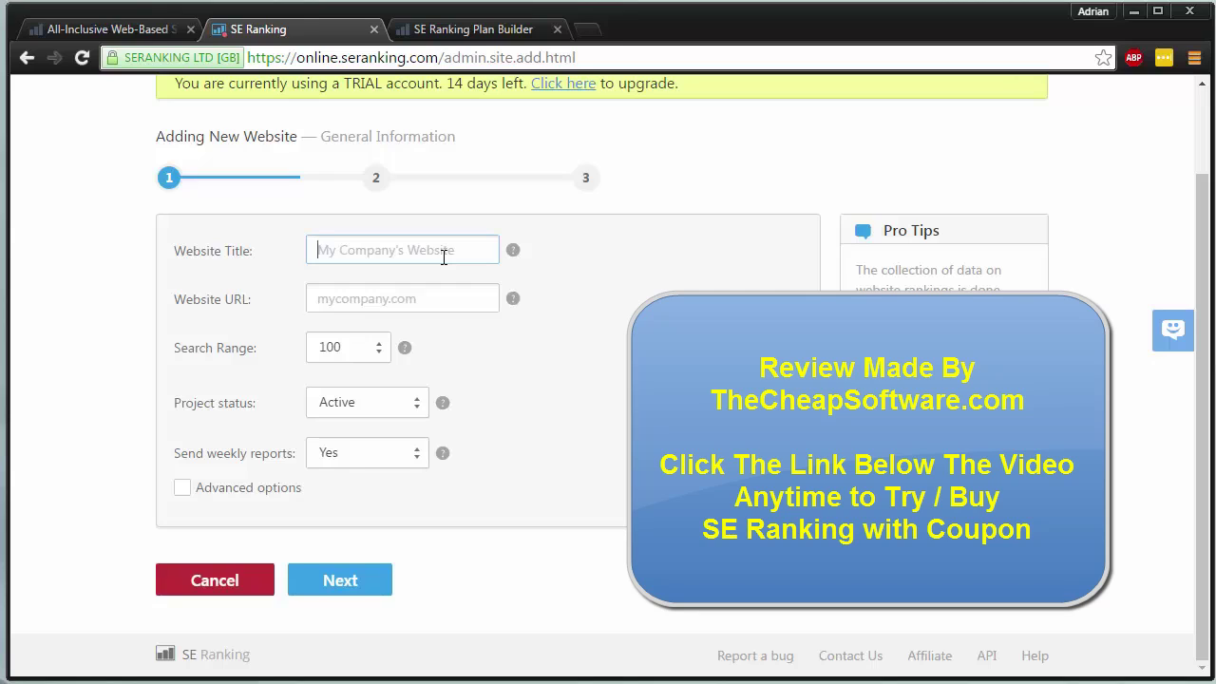
text(Dojos)
key(Tab)
text(digi)
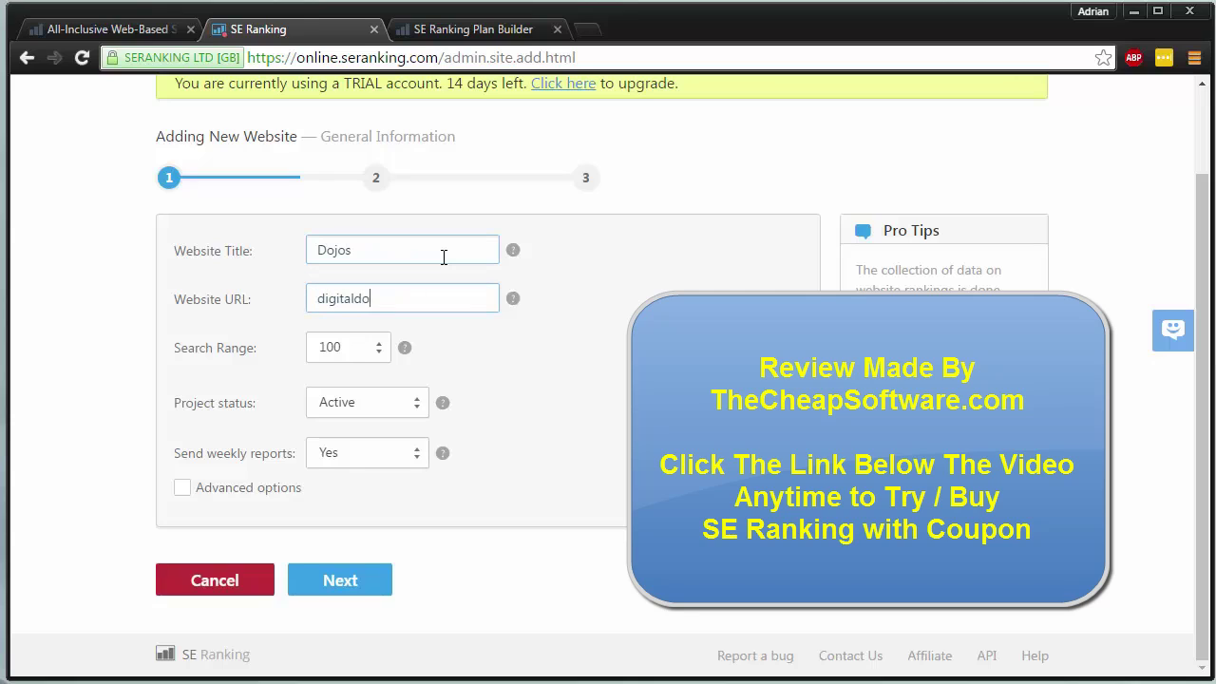
text(taldojos.com)
click(376, 452)
click(345, 521)
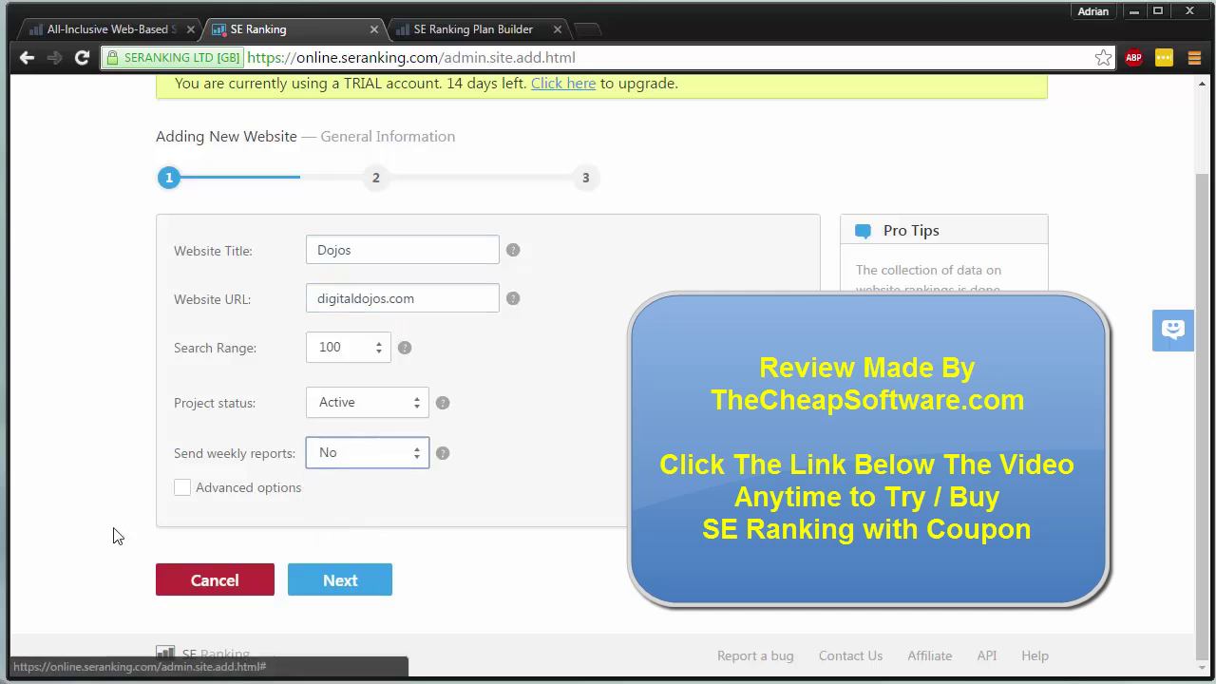
- Check the advanced options without enabling them, and continue to the keywords stage, skipping the Google Analytics connection
click(182, 487)
scroll(190, 485, down, 2)
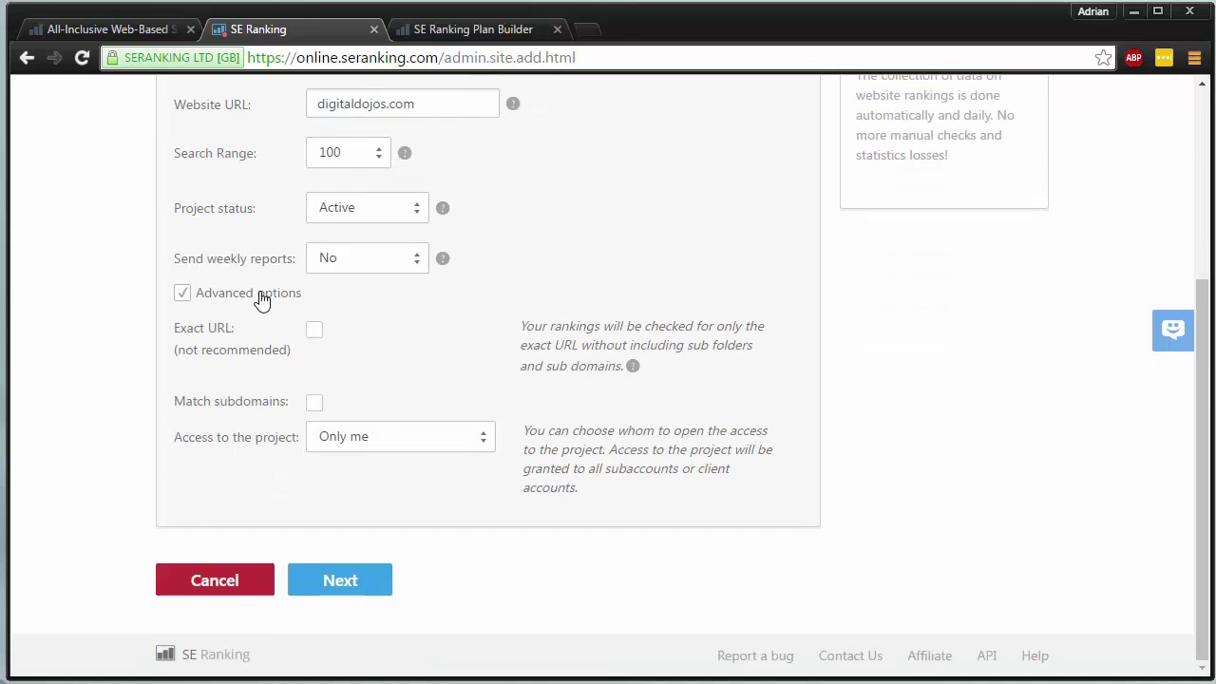
click(262, 300)
click(356, 582)
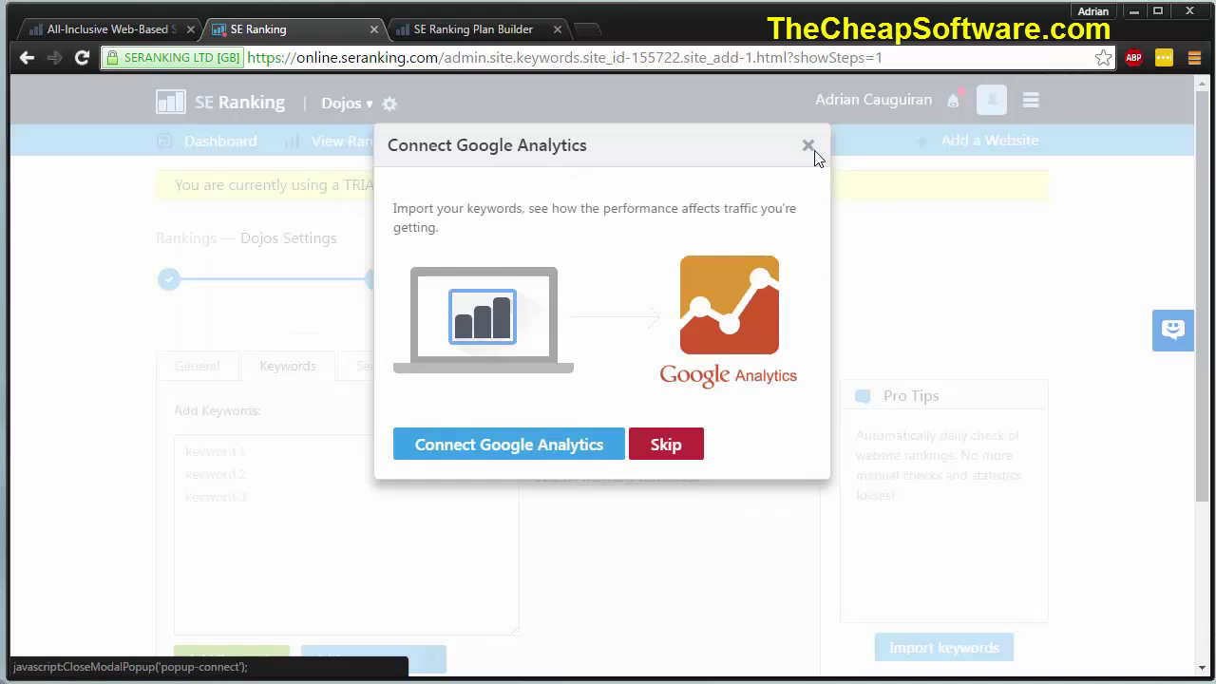
click(668, 461)
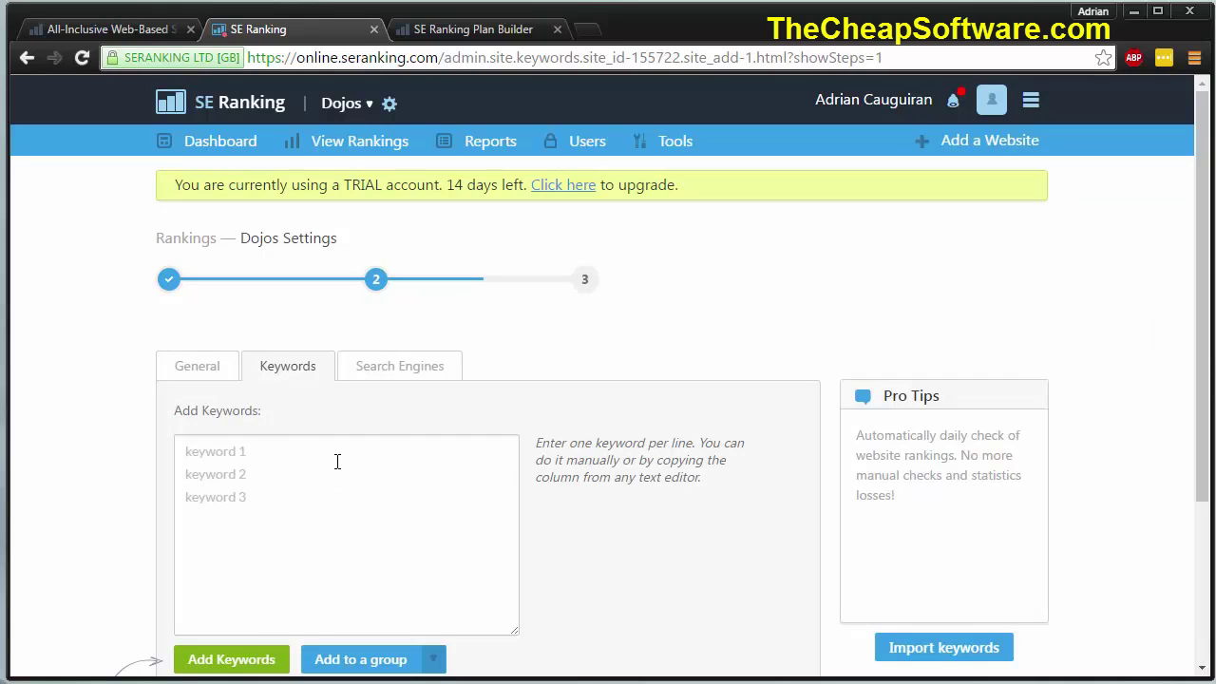
- Add the keyword "technology" to the Dojos project and continue to the search engine settings
scroll(337, 437, down, 1)
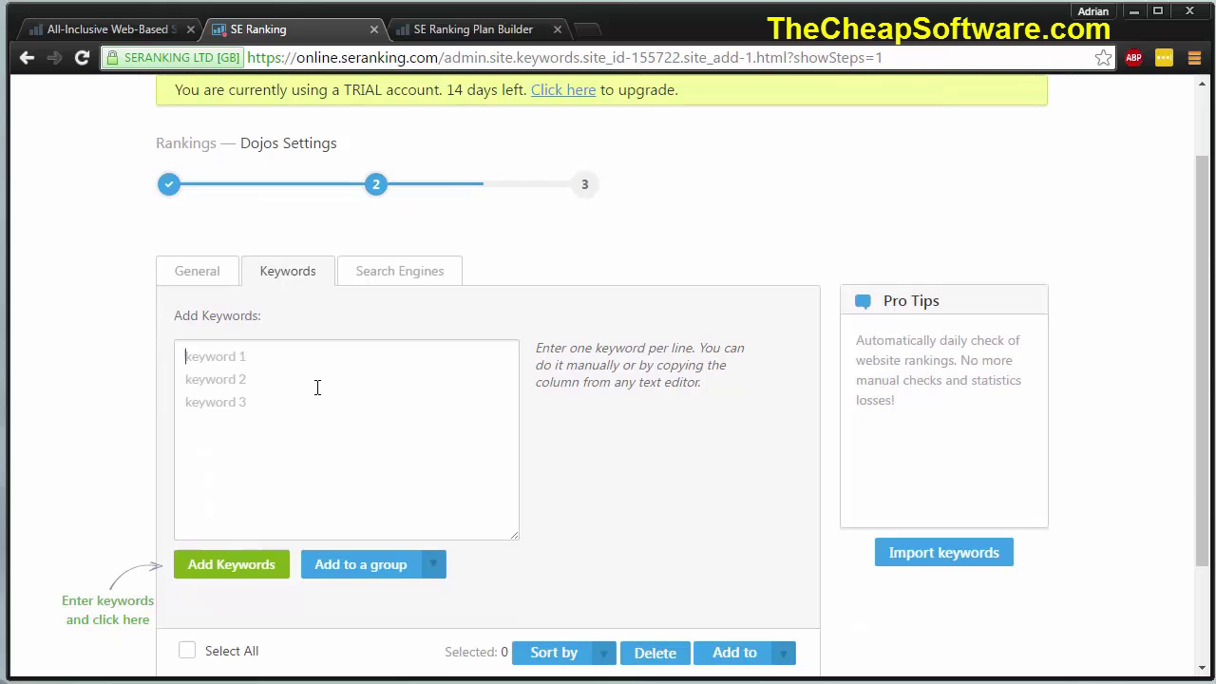
text(technology)
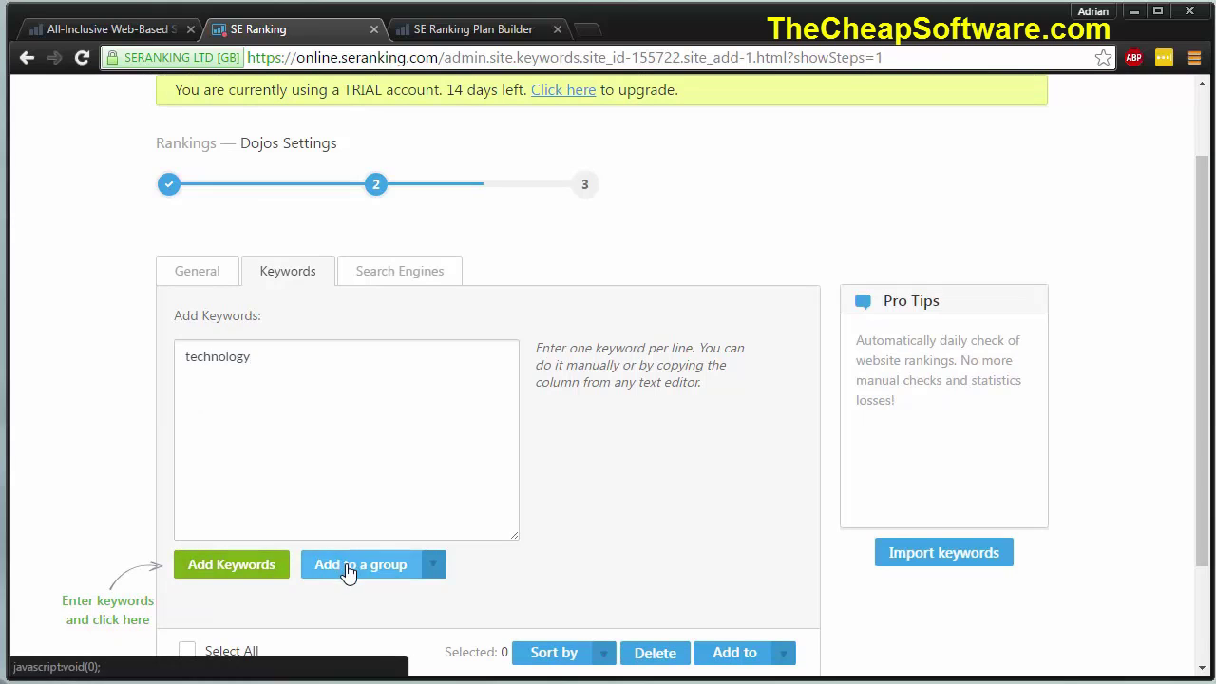
click(264, 568)
scroll(254, 466, down, 2)
click(258, 435)
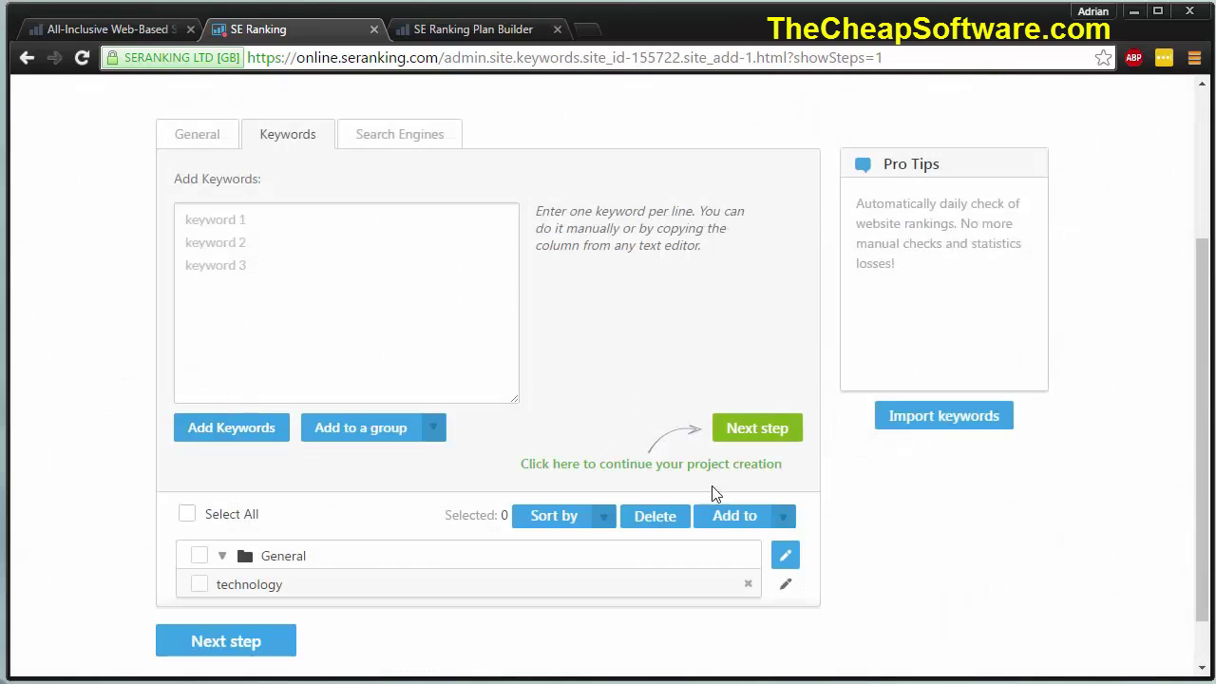
click(250, 644)
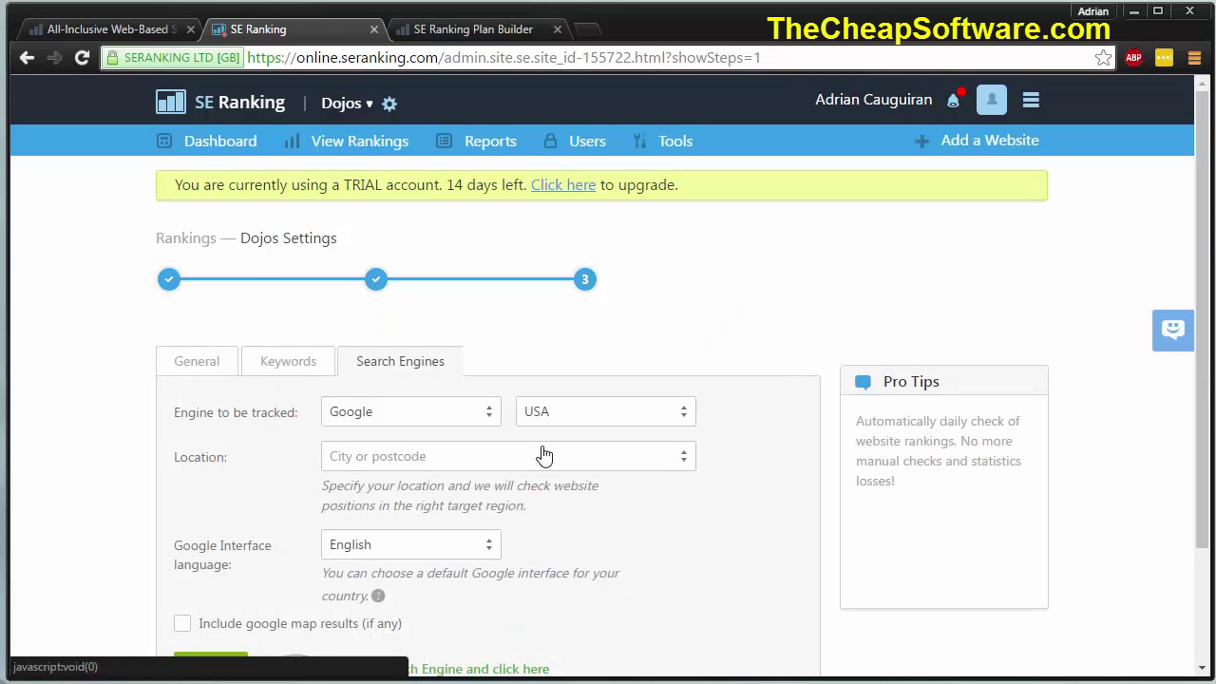
- Add Google USA with the English interface as the tracked search engine and finish the project setup
click(328, 416)
click(332, 419)
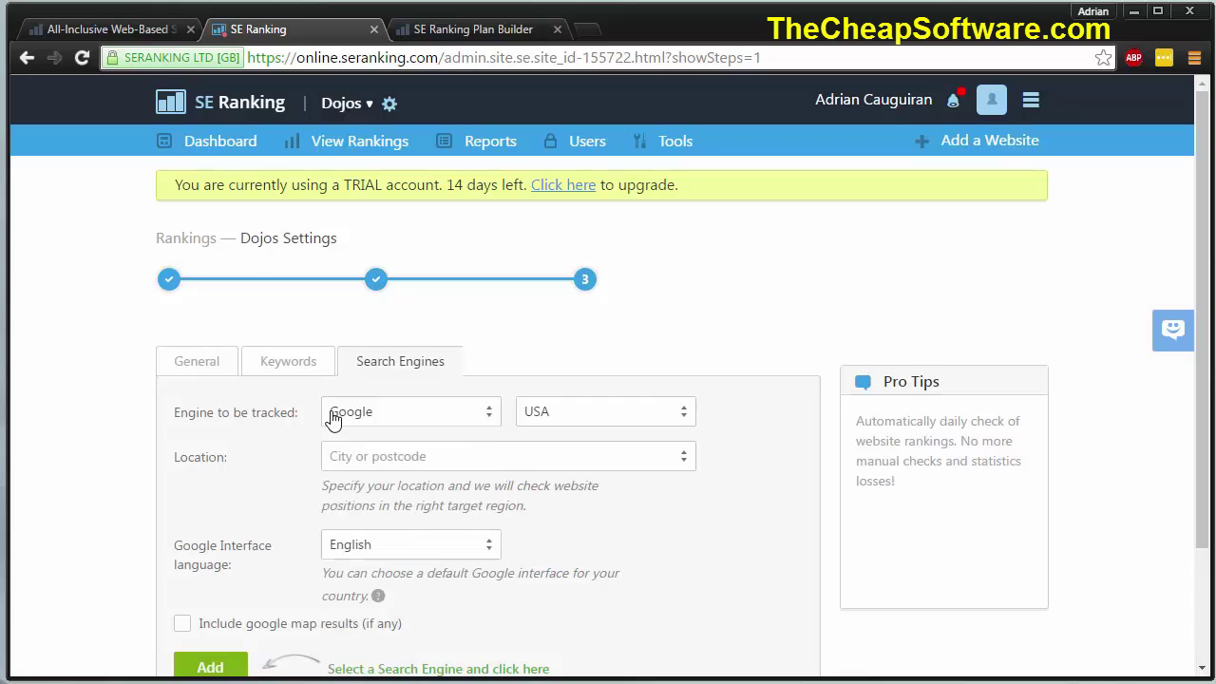
scroll(371, 493, down, 1)
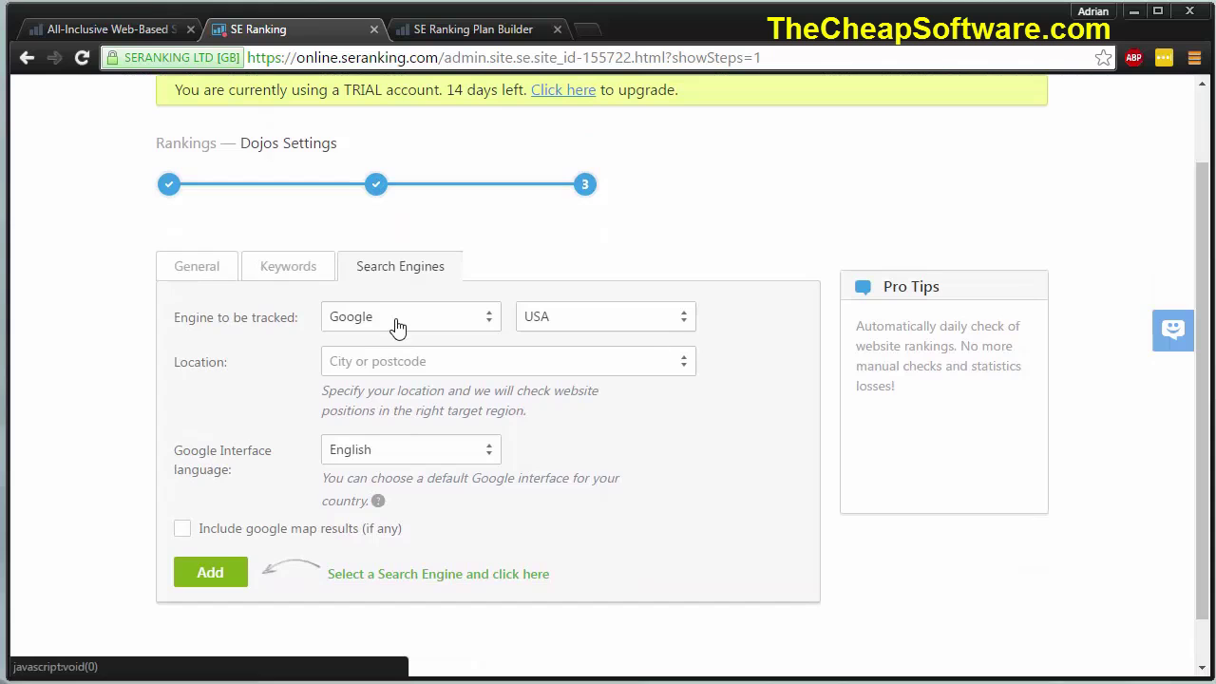
click(223, 575)
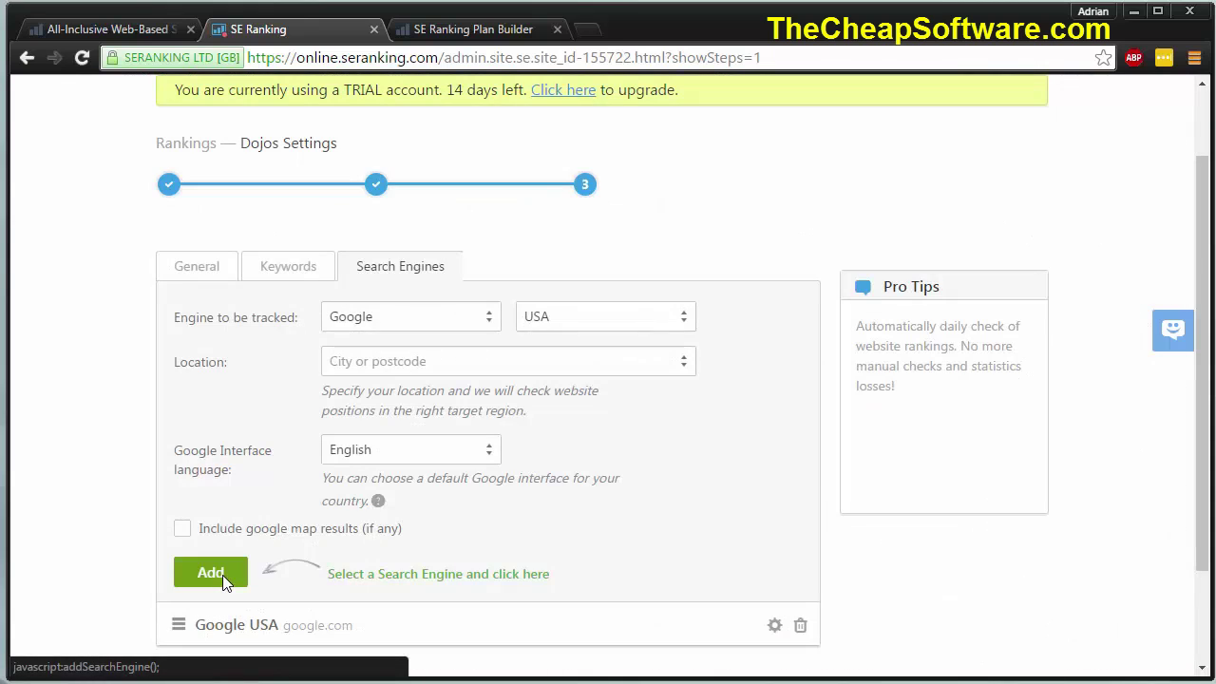
scroll(328, 535, down, 1)
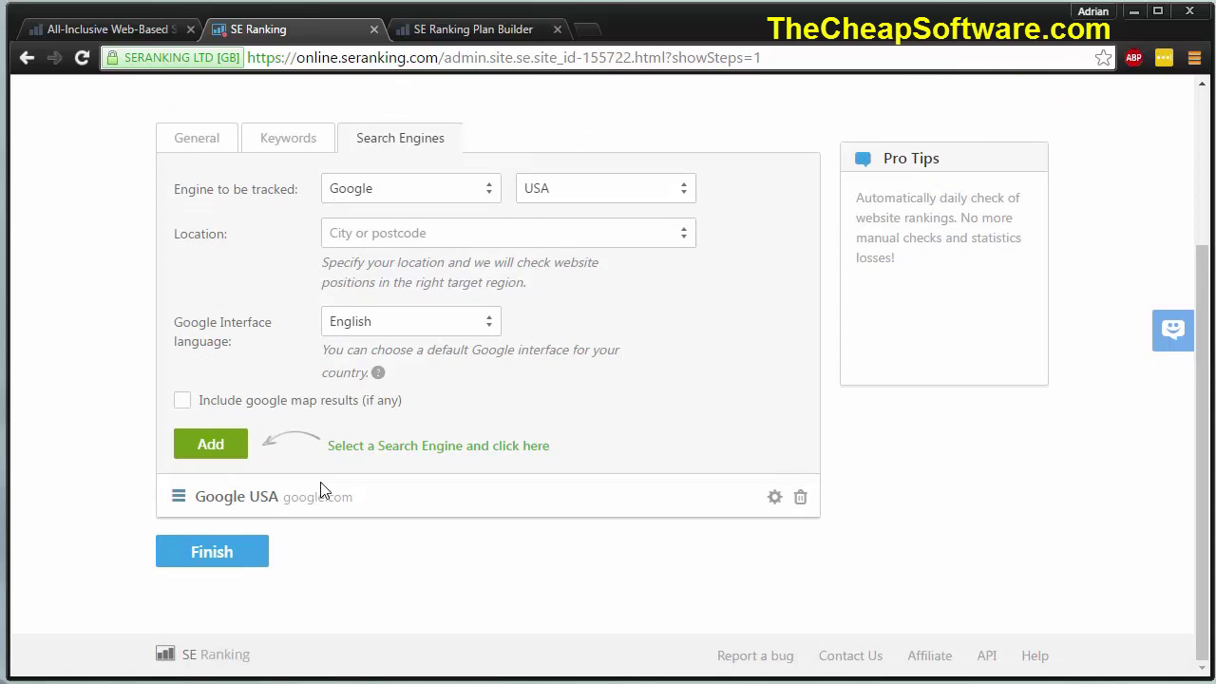
click(228, 553)
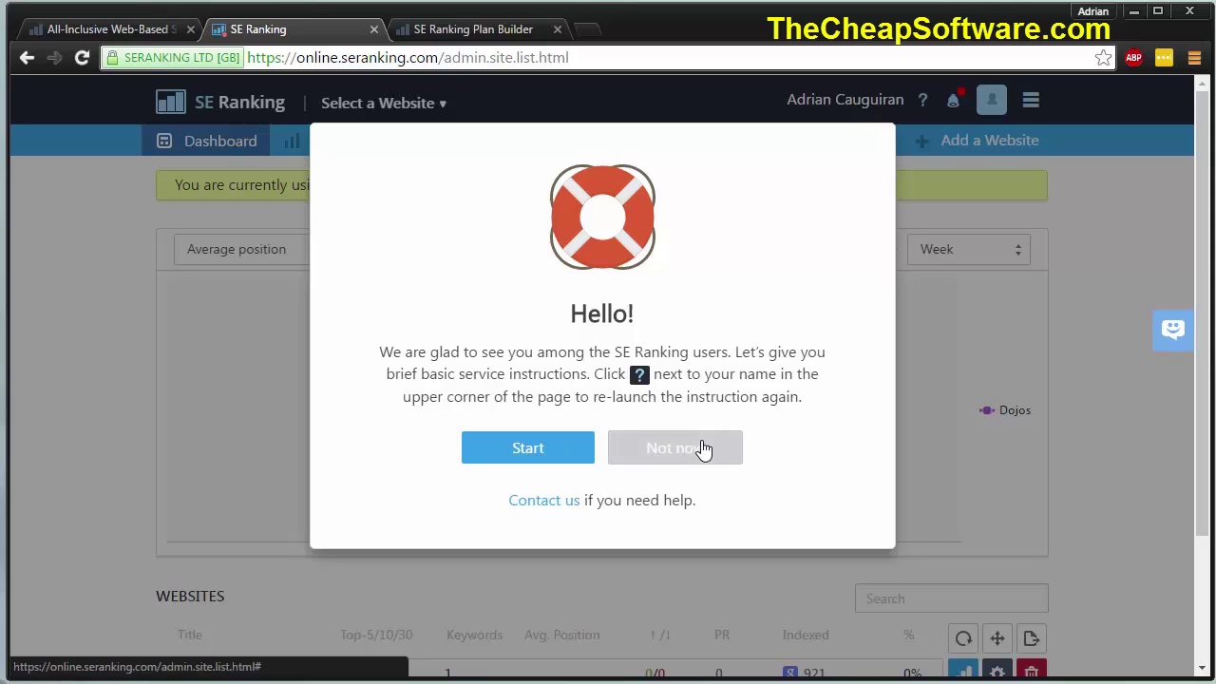
- Decline the introductory tour and open the Dojos website's rankings to review its keyword table and position chart
click(703, 450)
scroll(492, 503, down, 3)
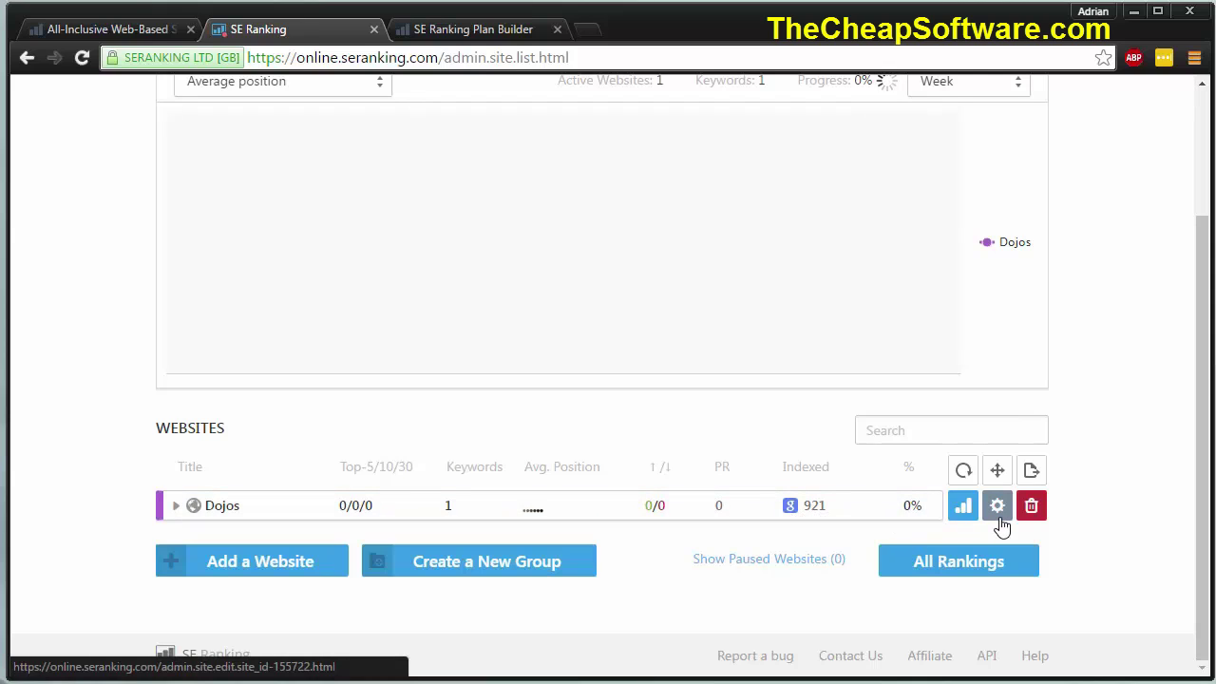
click(966, 507)
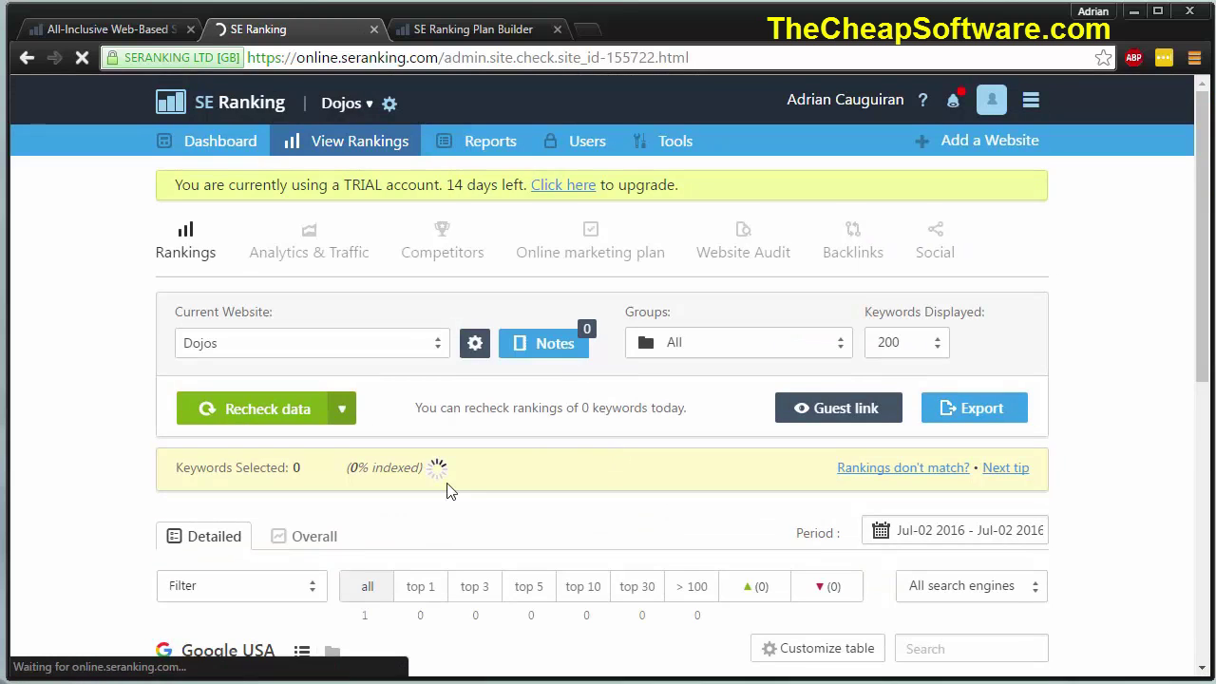
scroll(473, 483, down, 4)
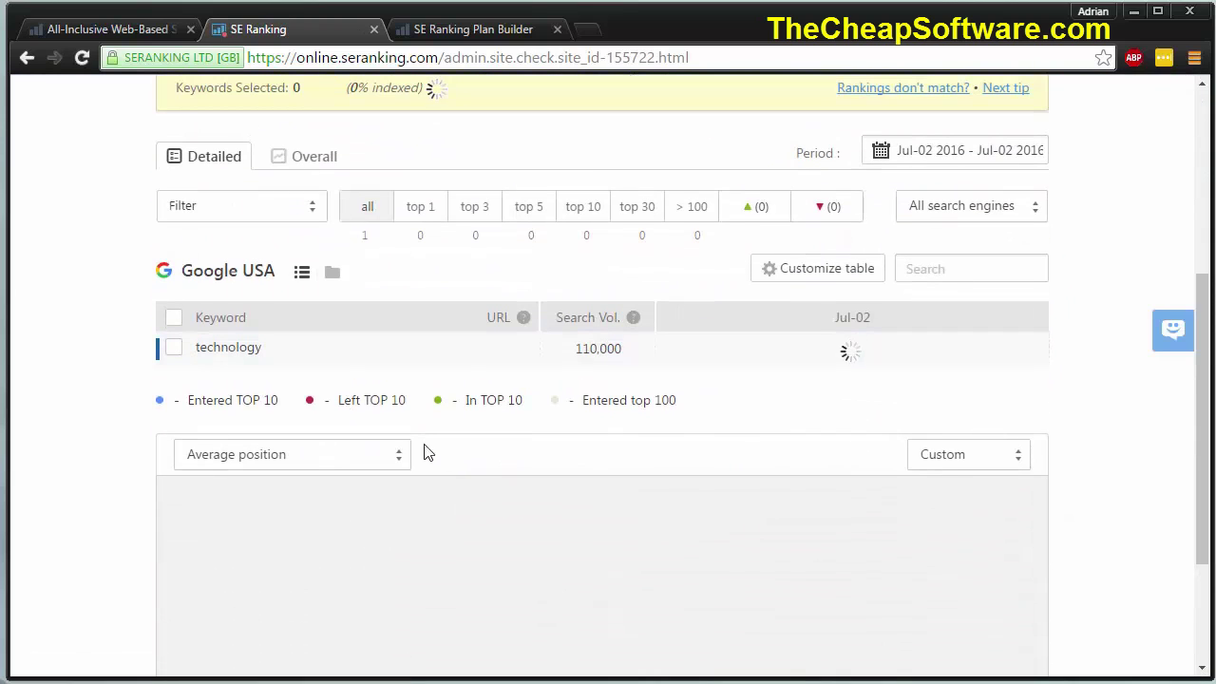
scroll(462, 475, down, 1)
scroll(462, 469, up, 4)
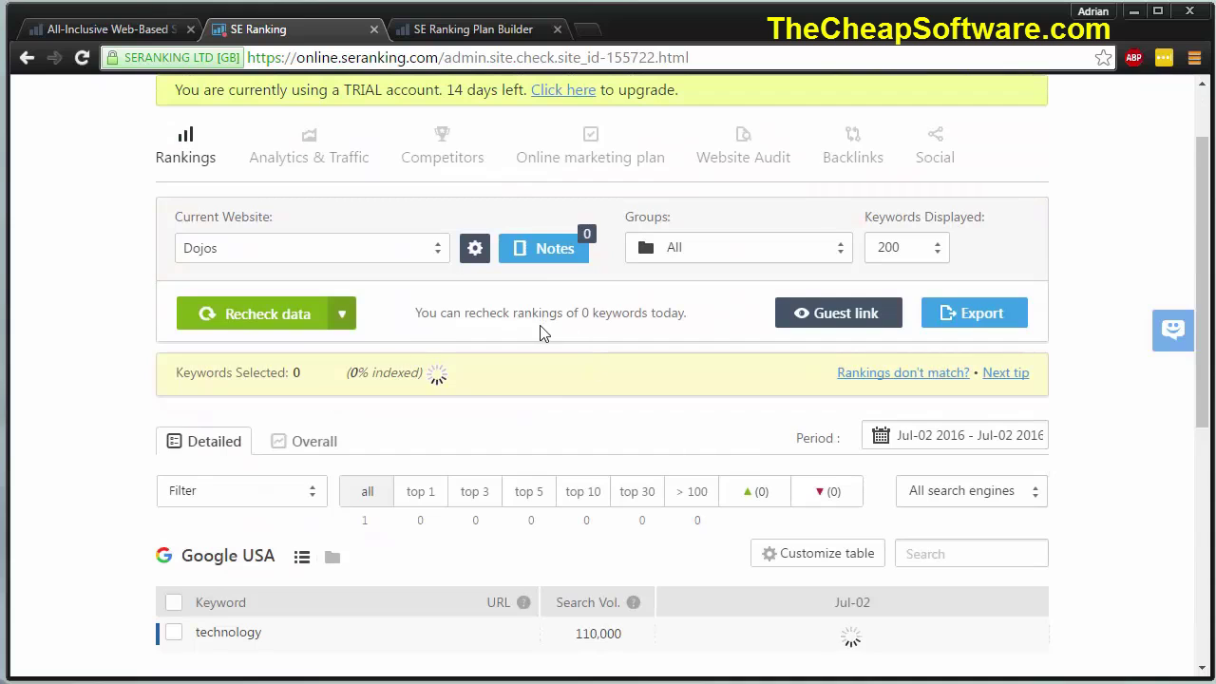
scroll(491, 353, up, 1)
- Open the project's Social section and review the connection options for Facebook and Twitter accounts
mouse_move(262, 256)
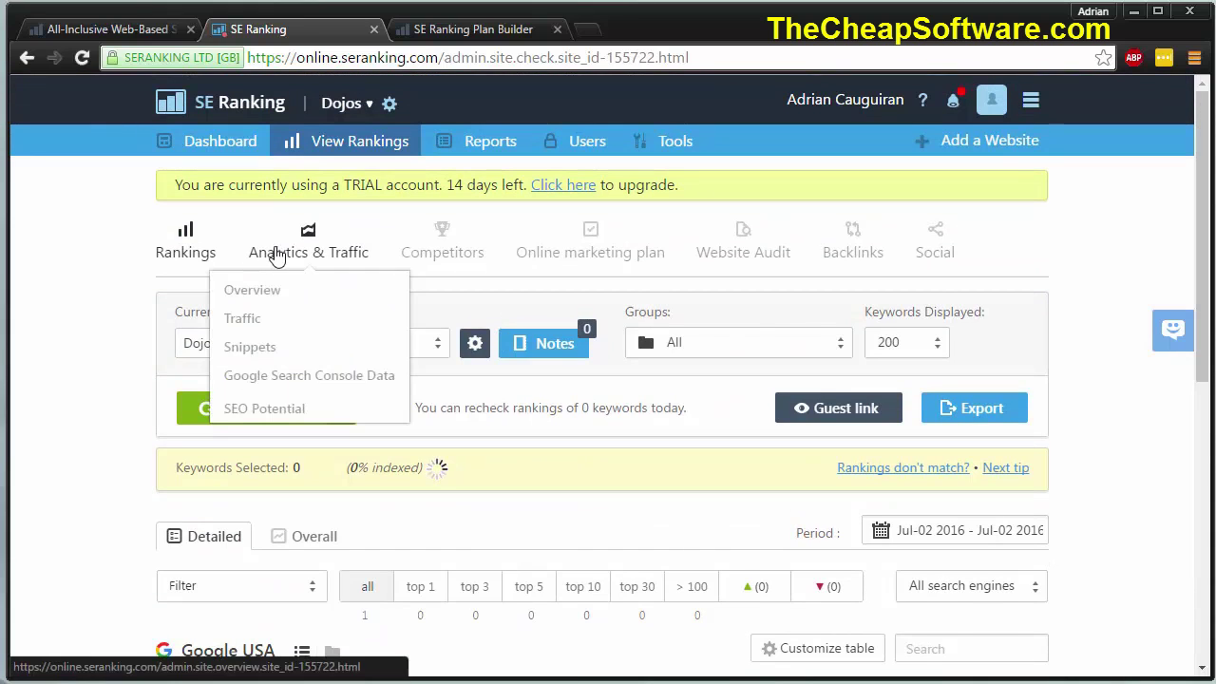
mouse_move(439, 258)
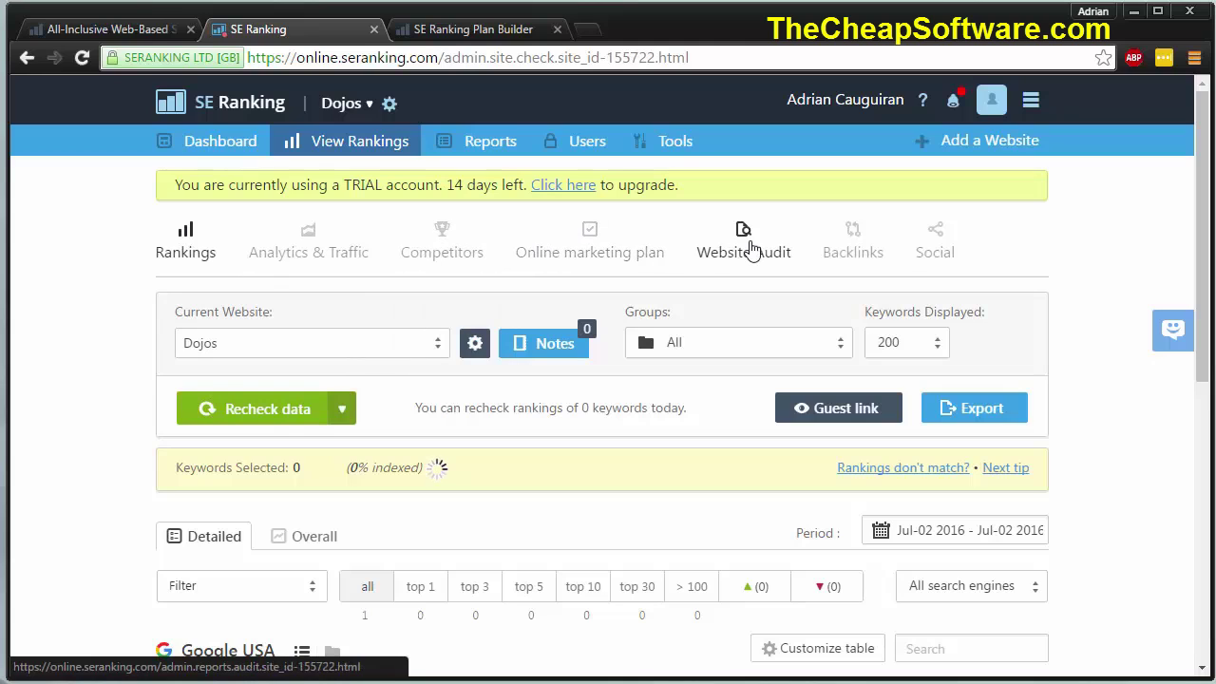
click(932, 246)
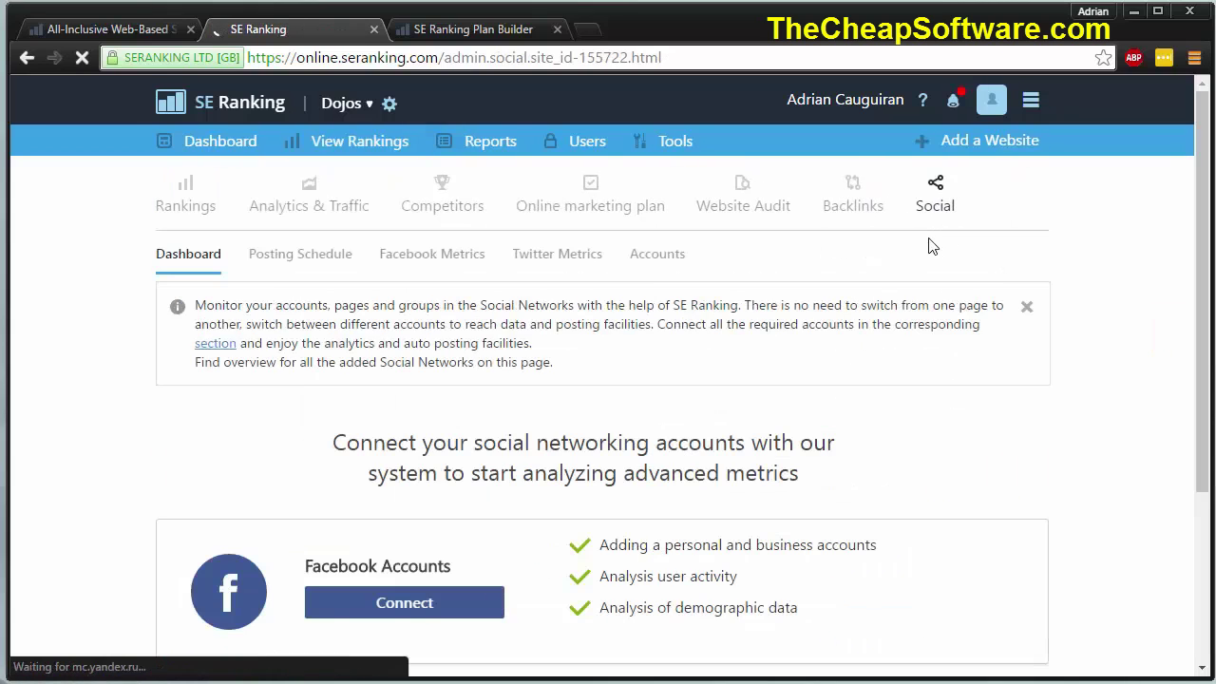
scroll(891, 299, down, 2)
scroll(565, 440, down, 1)
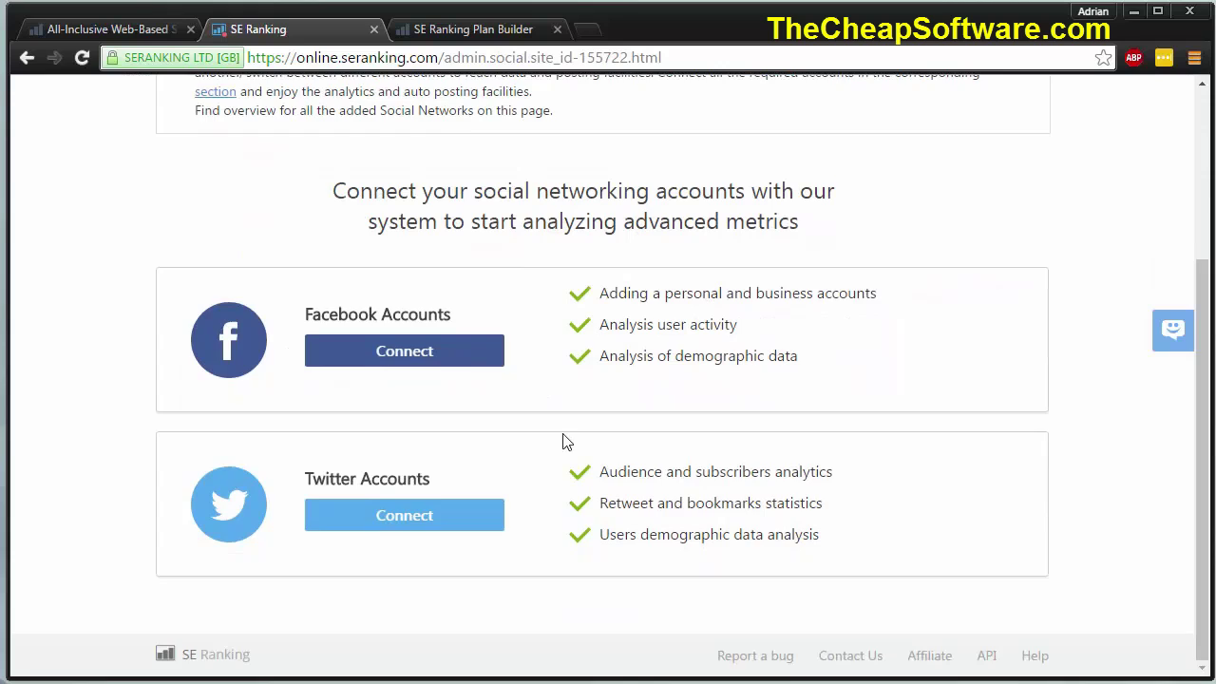
scroll(564, 440, up, 2)
scroll(557, 478, down, 2)
scroll(560, 480, up, 3)
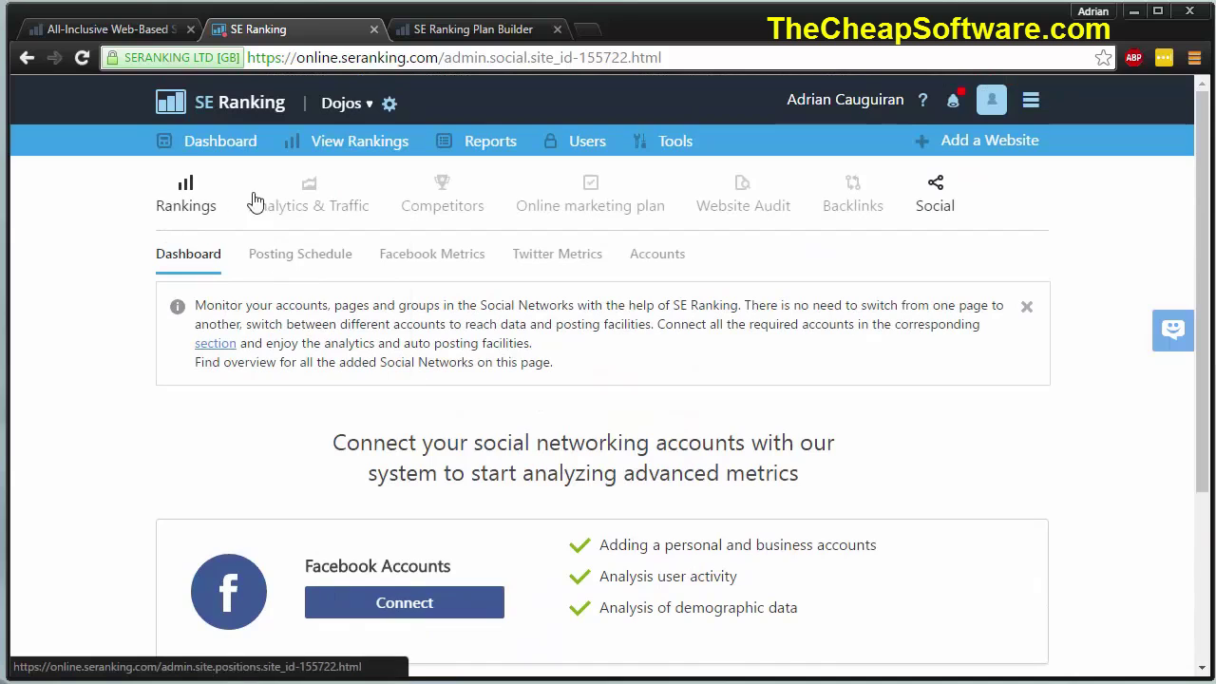
- View the project's Analytics & Traffic overview and its main competitors page
click(301, 196)
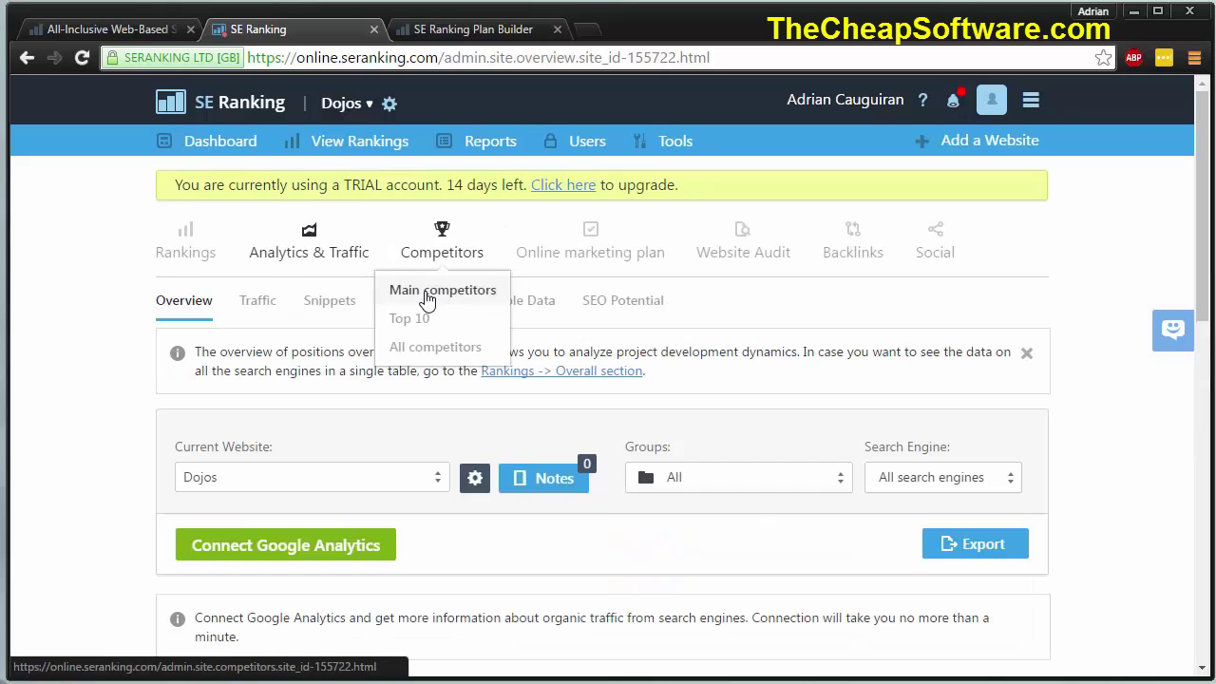
click(425, 295)
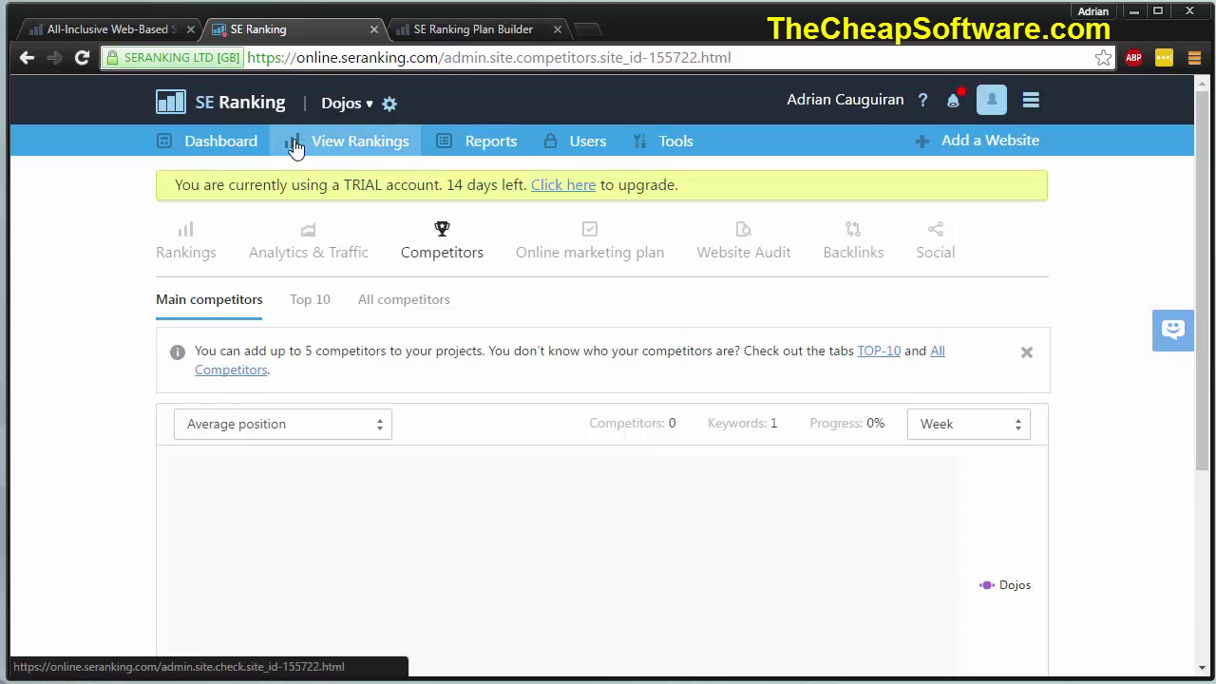
- View the manual reports page and the list of available SEO tools, and return to the websites dashboard
click(451, 157)
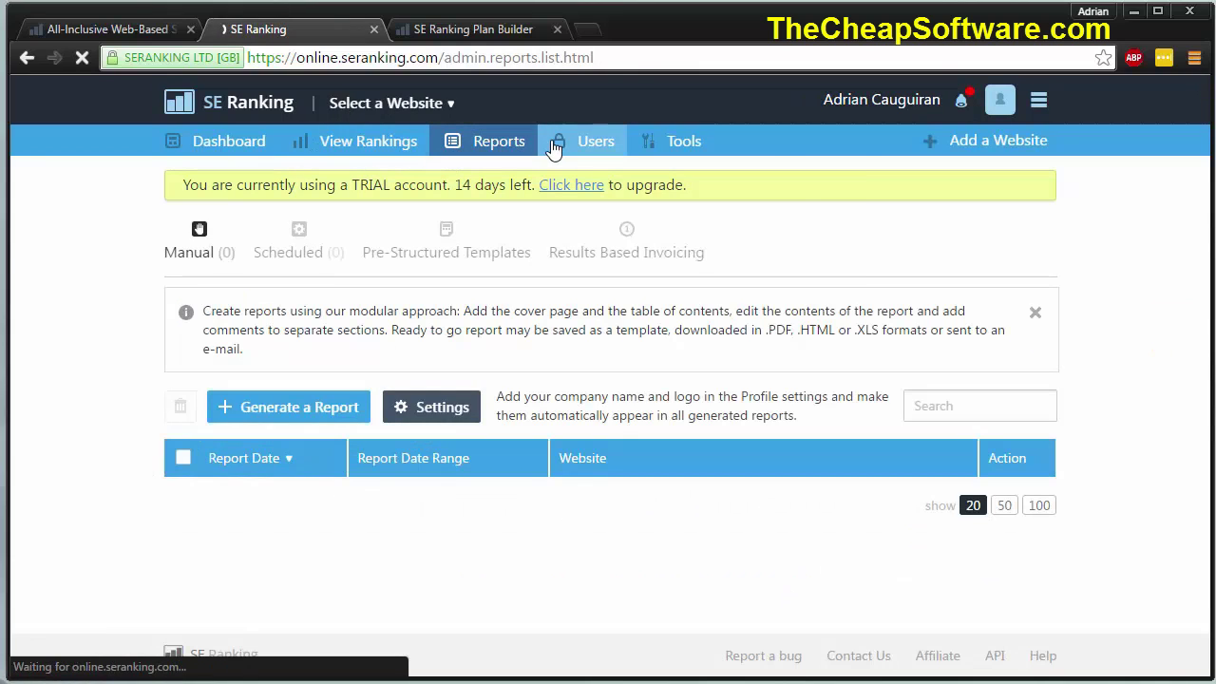
mouse_move(665, 150)
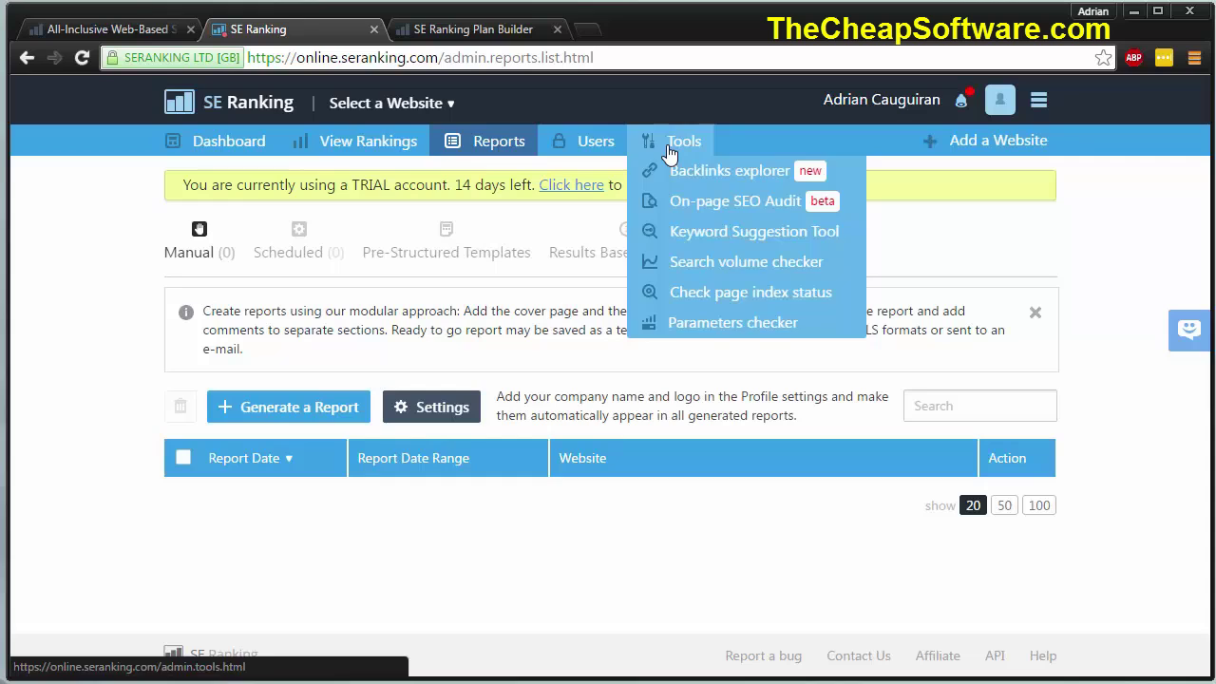
click(271, 110)
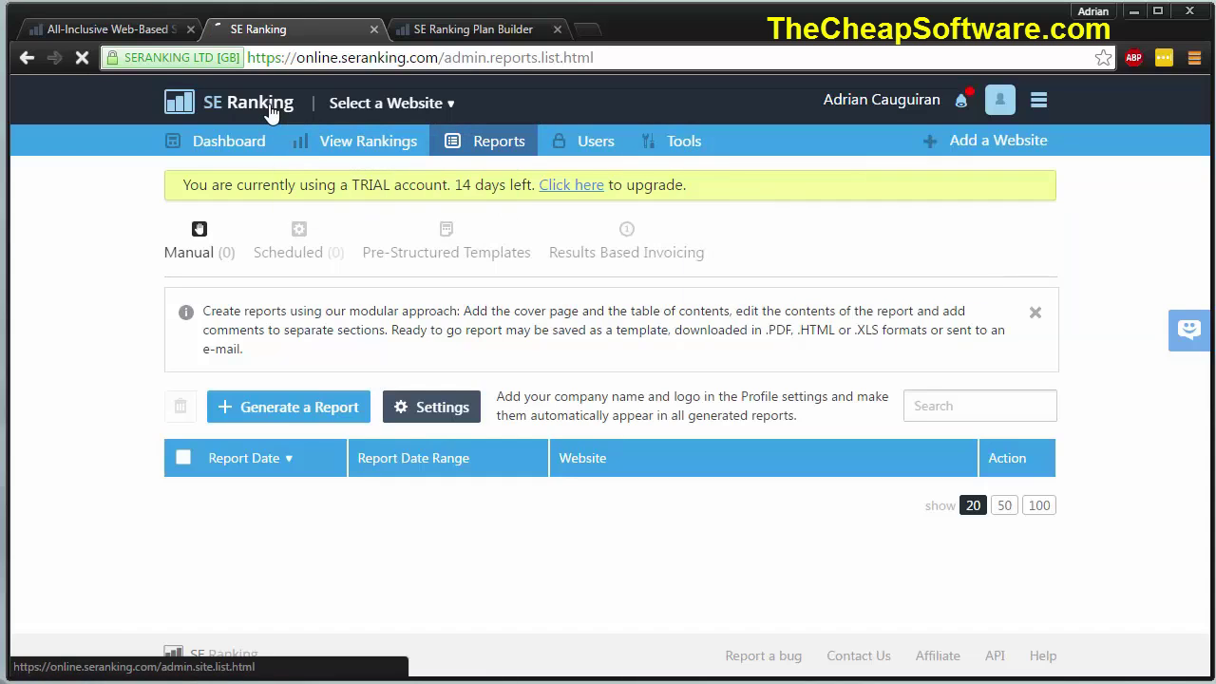
- Review the websites dashboard, including the average position chart and the Dojos entry in the websites list
scroll(477, 350, down, 2)
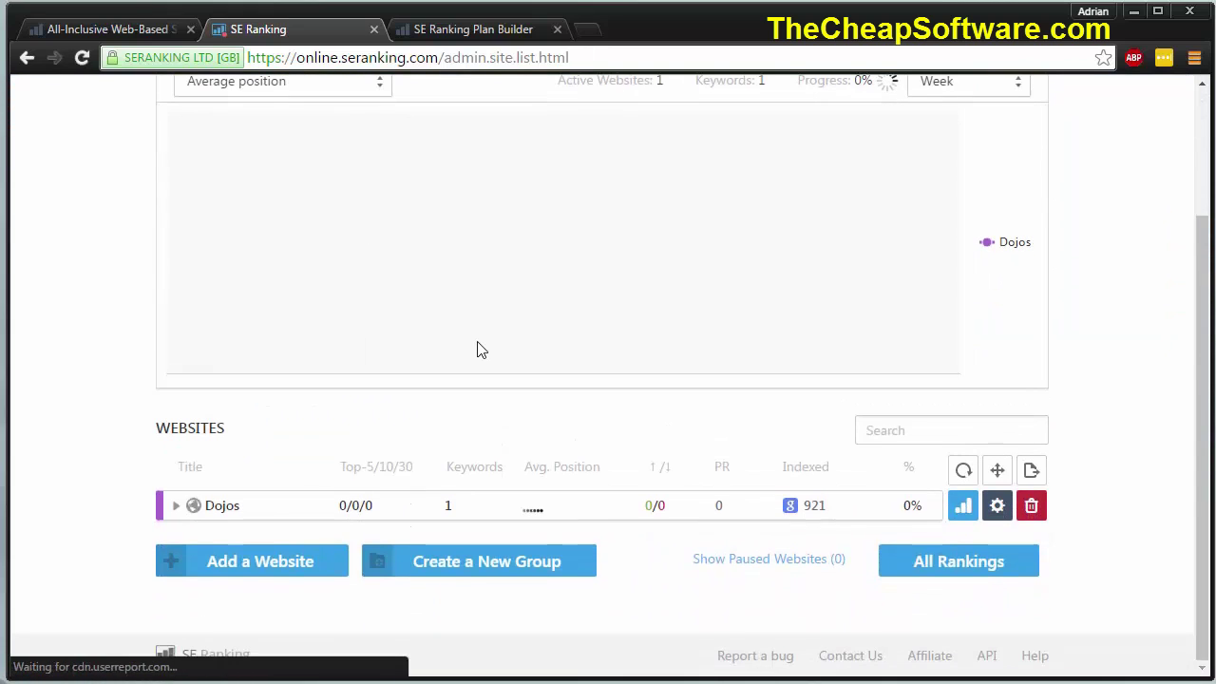
scroll(872, 579, up, 1)
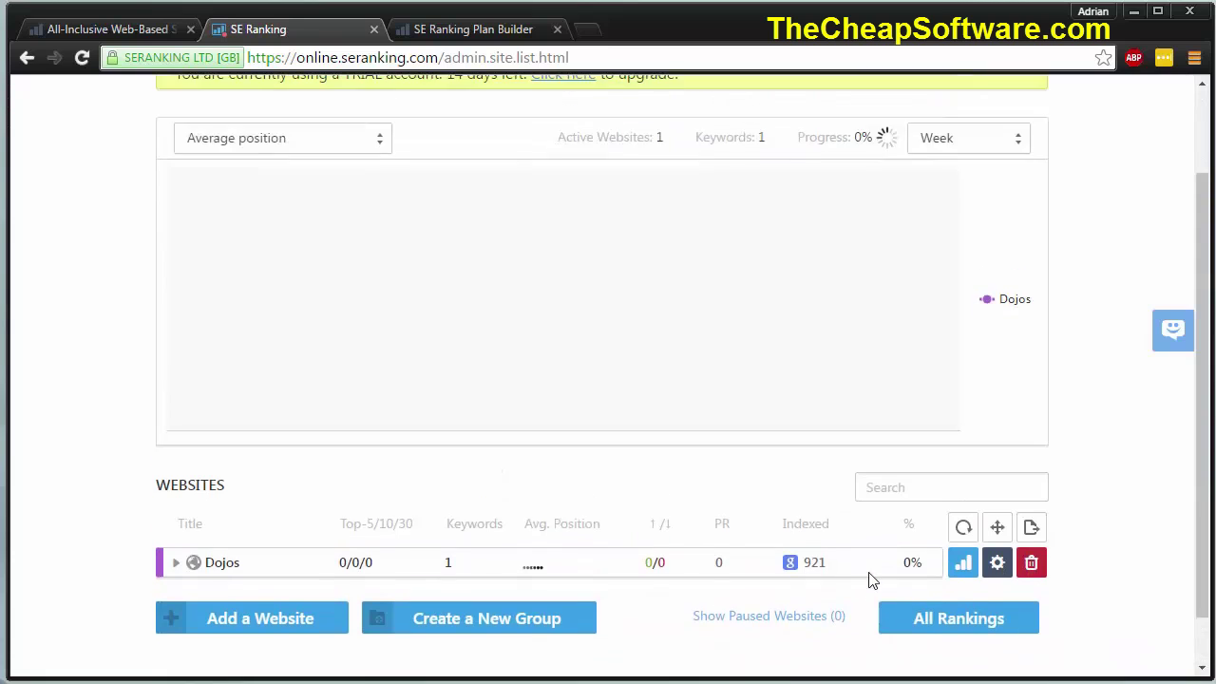
scroll(872, 579, down, 1)
scroll(510, 566, up, 3)
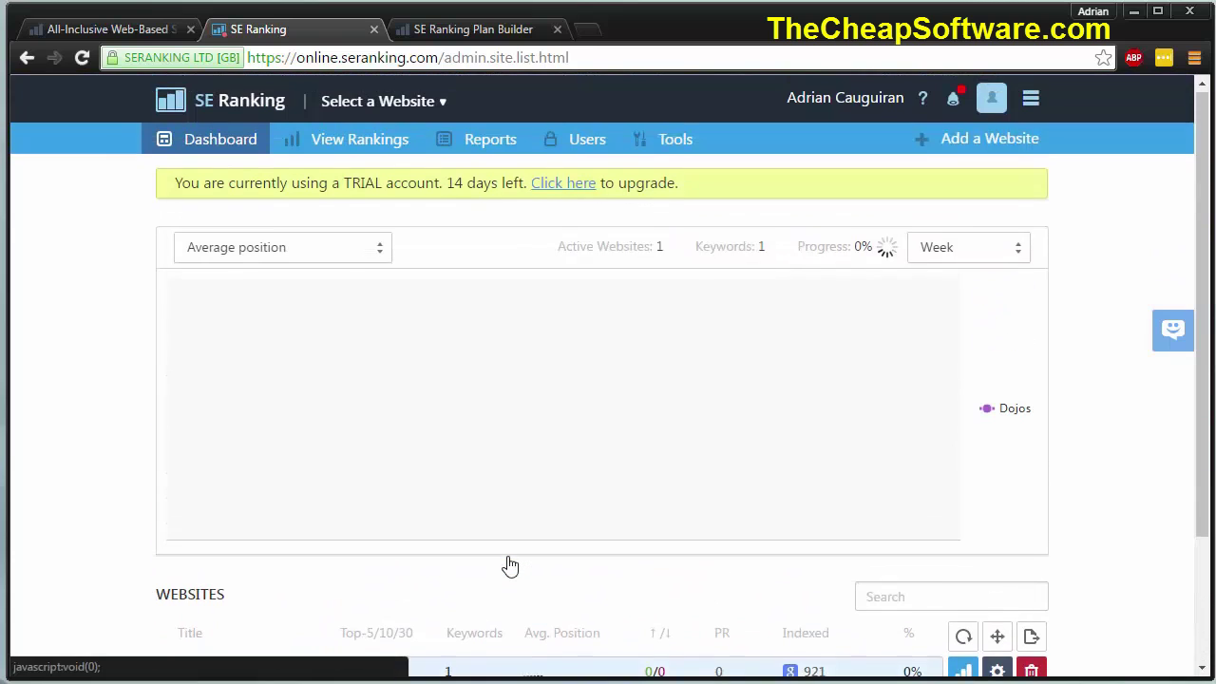
scroll(511, 567, down, 3)
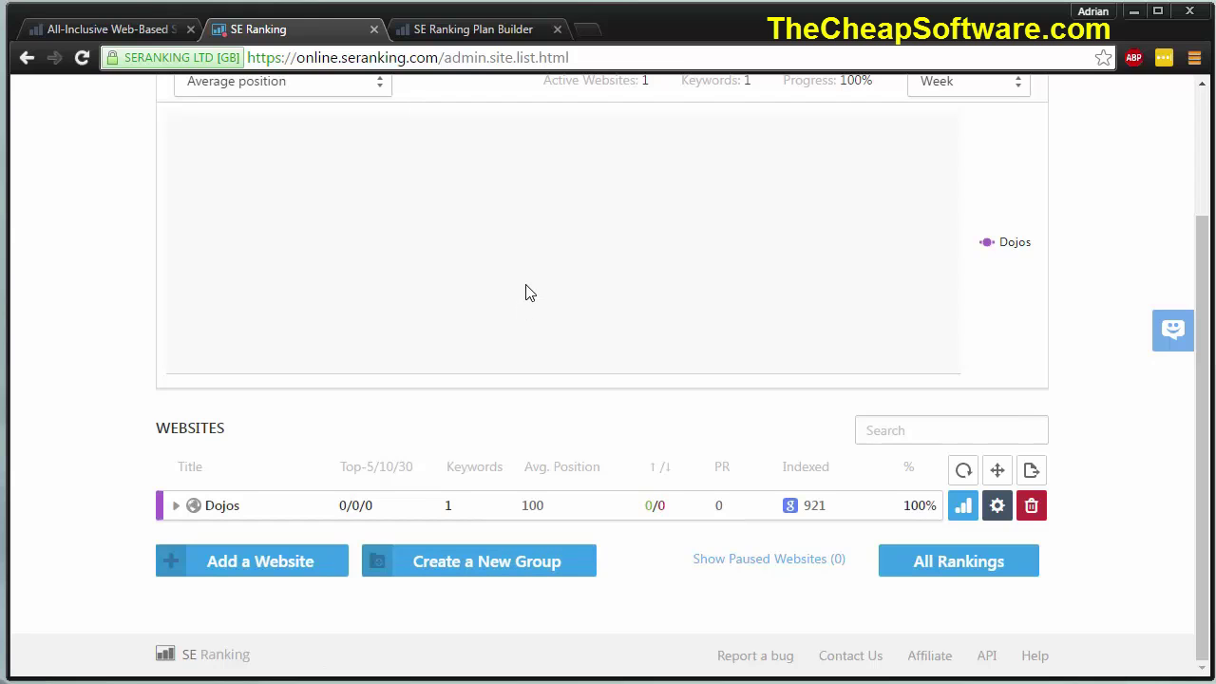
- Open the SE Ranking Plan Builder page and compare the limits and features of the Personal, Optimum, Plus and Enterprise plans
click(500, 30)
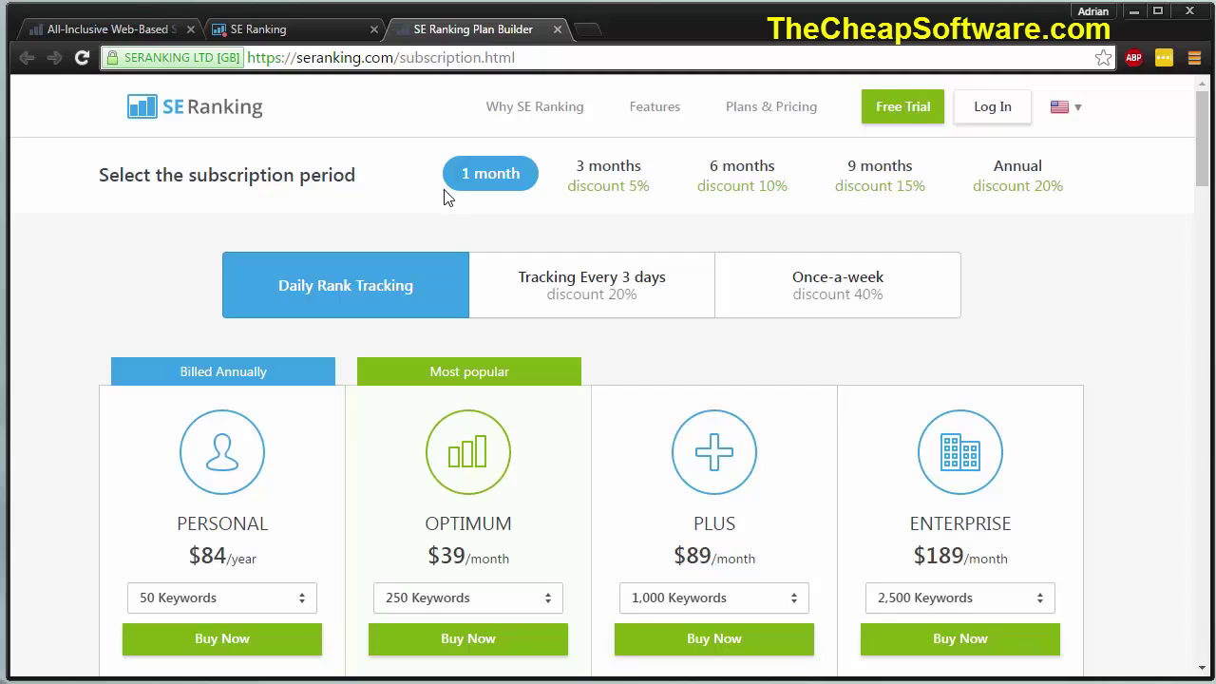
scroll(336, 332, down, 2)
scroll(434, 430, up, 1)
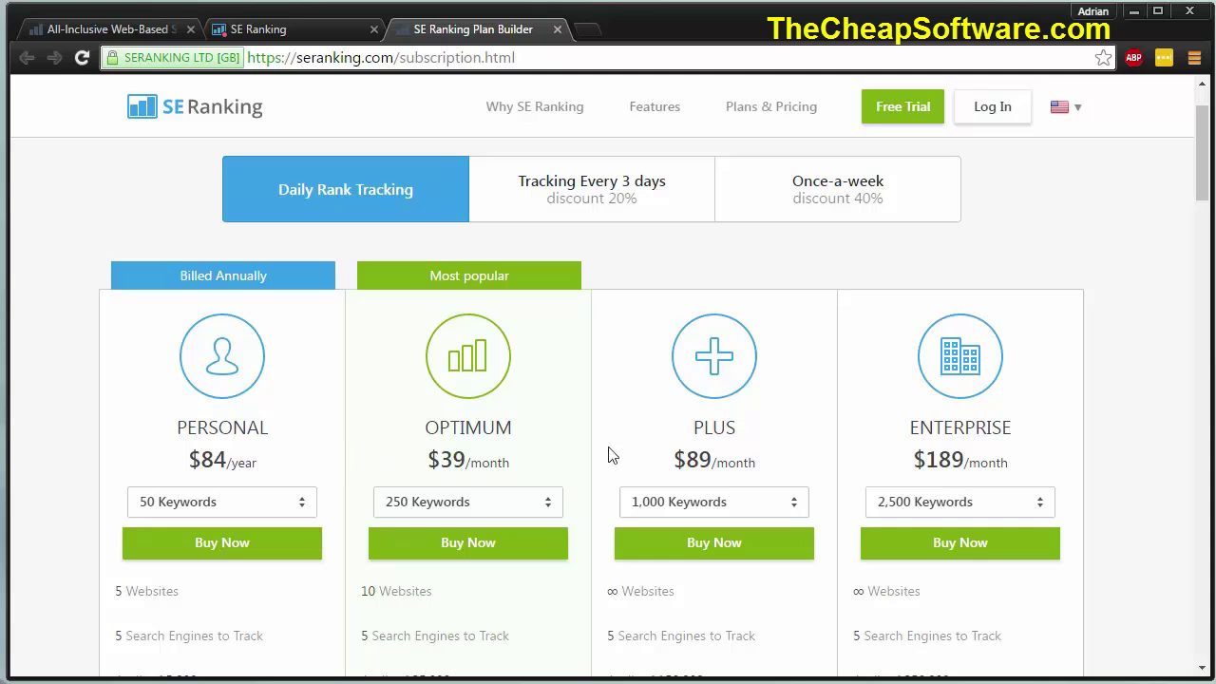
scroll(692, 421, down, 4)
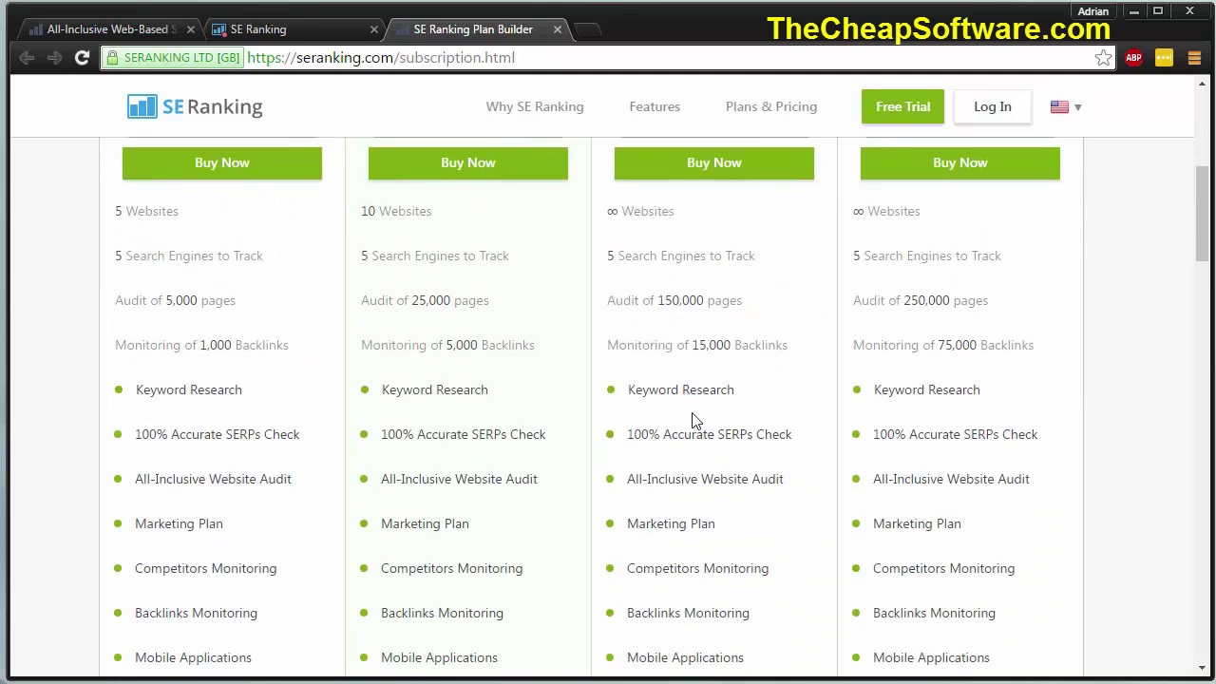
scroll(503, 425, down, 3)
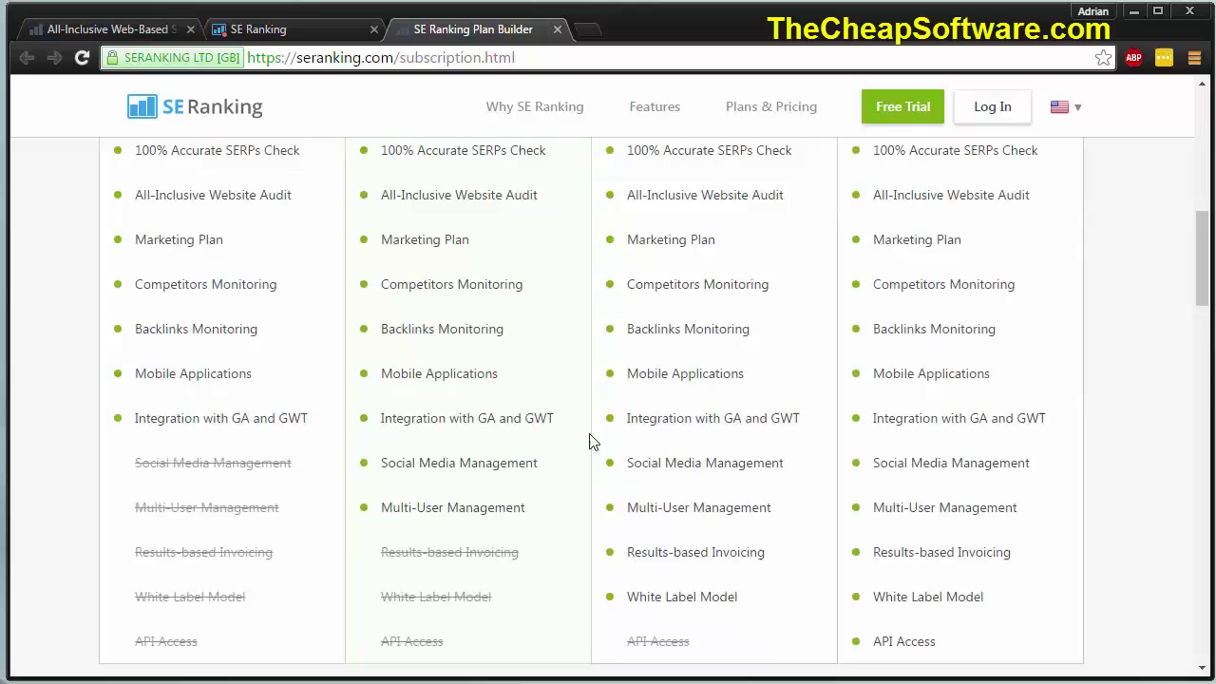
scroll(591, 442, down, 3)
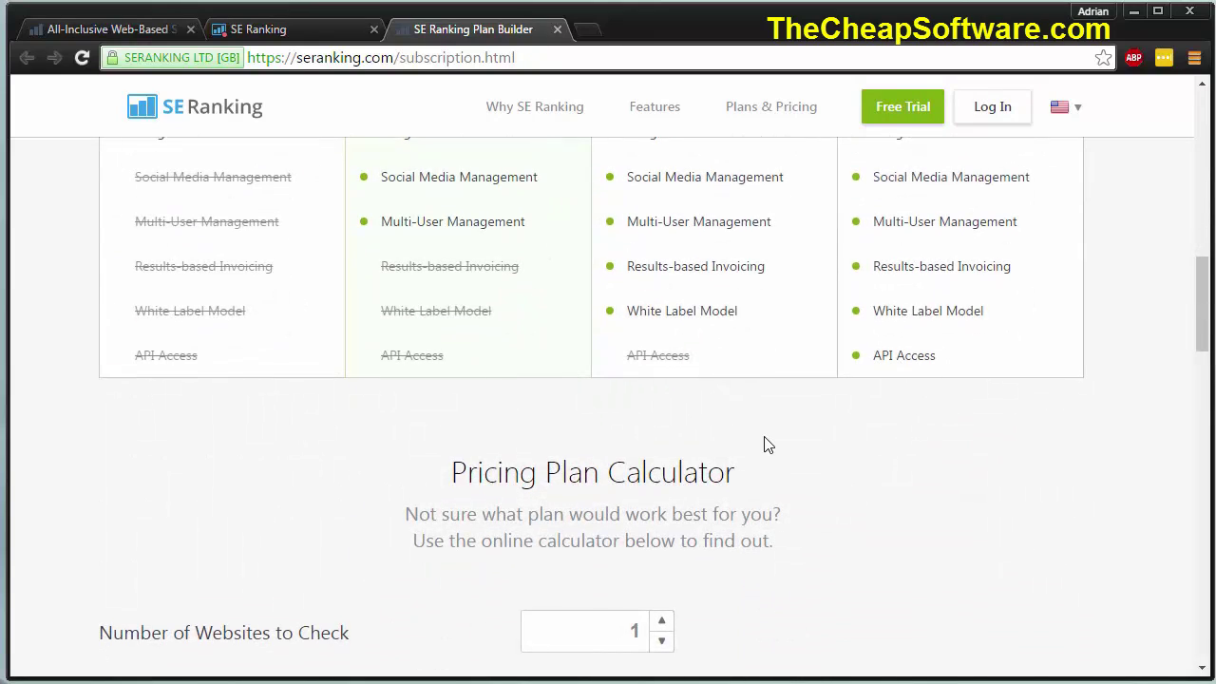
scroll(767, 445, down, 3)
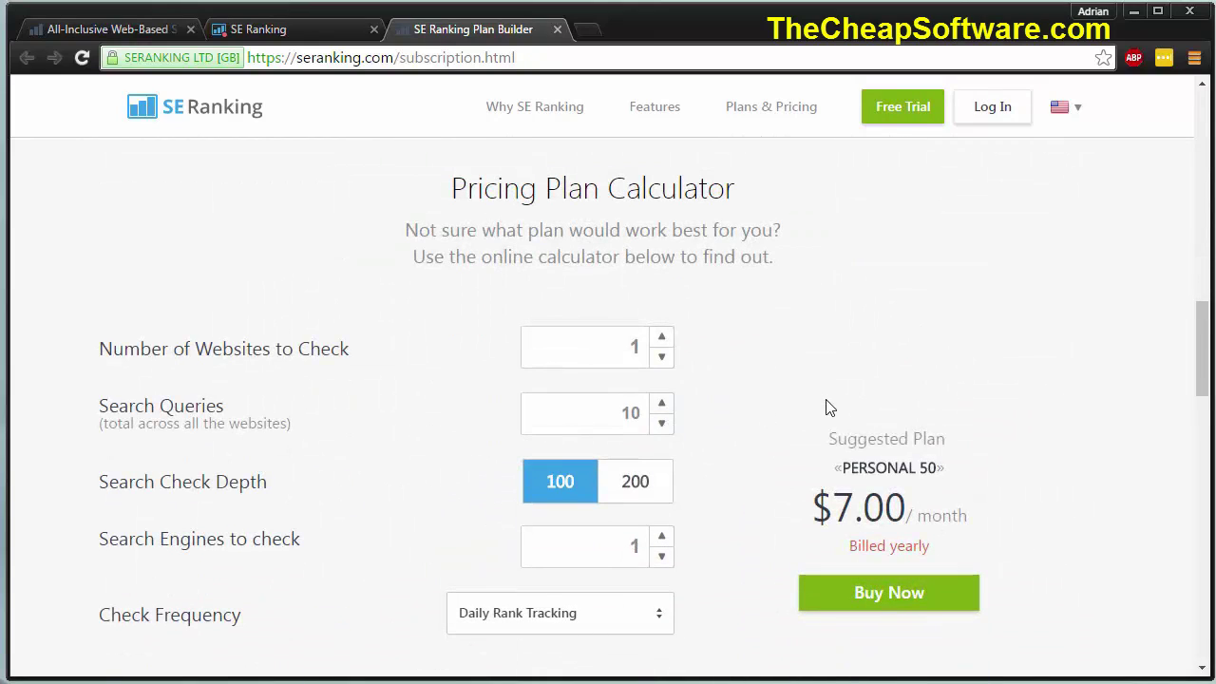
- Examine the Pricing Plan Calculator's settings for websites, search queries, check depth, search engines and check frequency
scroll(828, 407, up, 4)
scroll(828, 408, down, 4)
scroll(695, 440, down, 3)
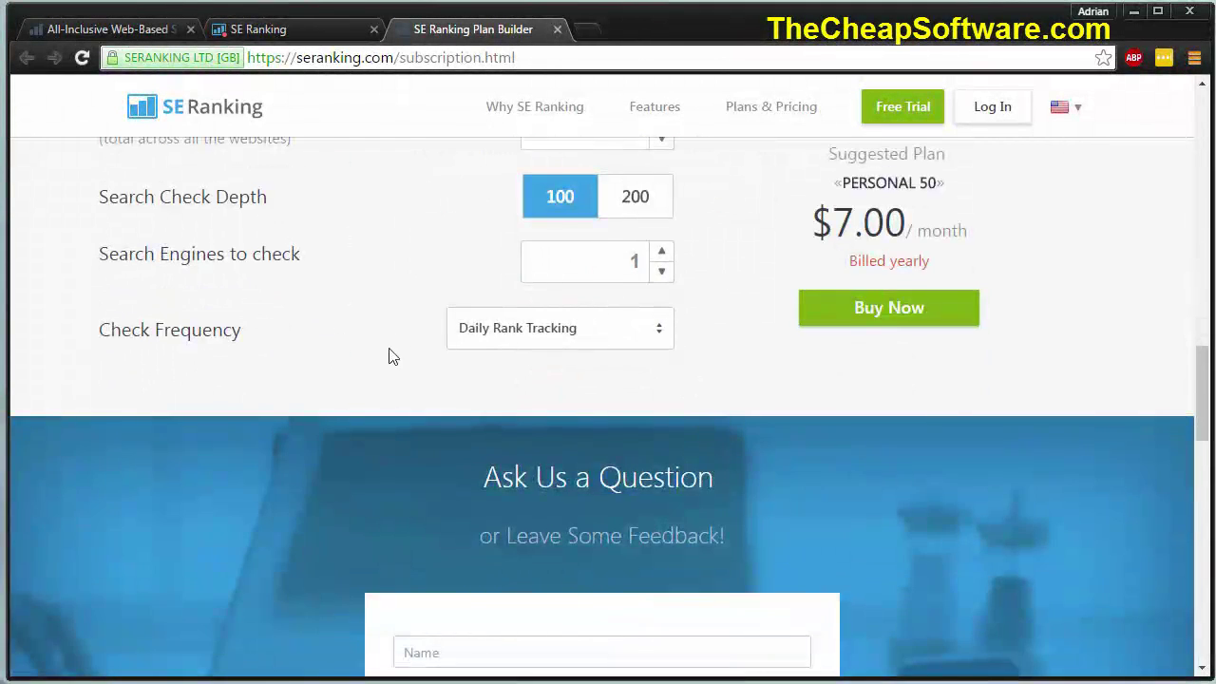
scroll(391, 405, up, 2)
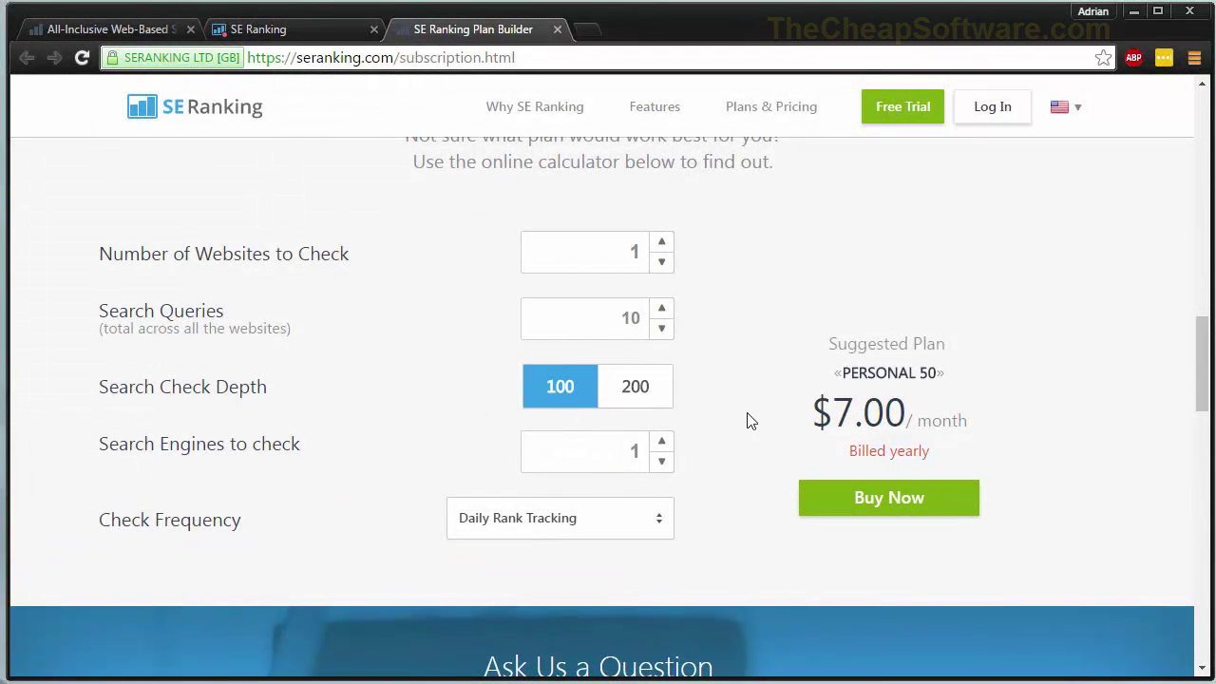
scroll(747, 415, down, 2)
scroll(790, 409, up, 3)
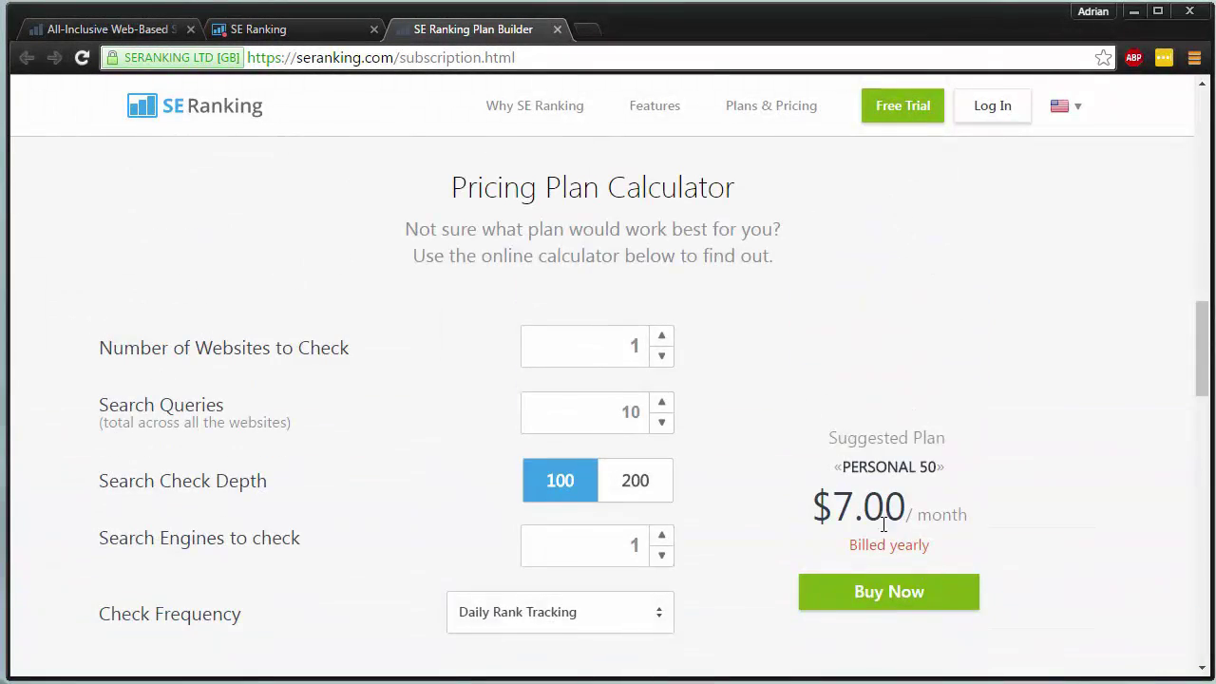
- Compare the prices of the four subscription plans with the plan suggested by the calculator
scroll(941, 538, up, 4)
scroll(941, 538, up, 6)
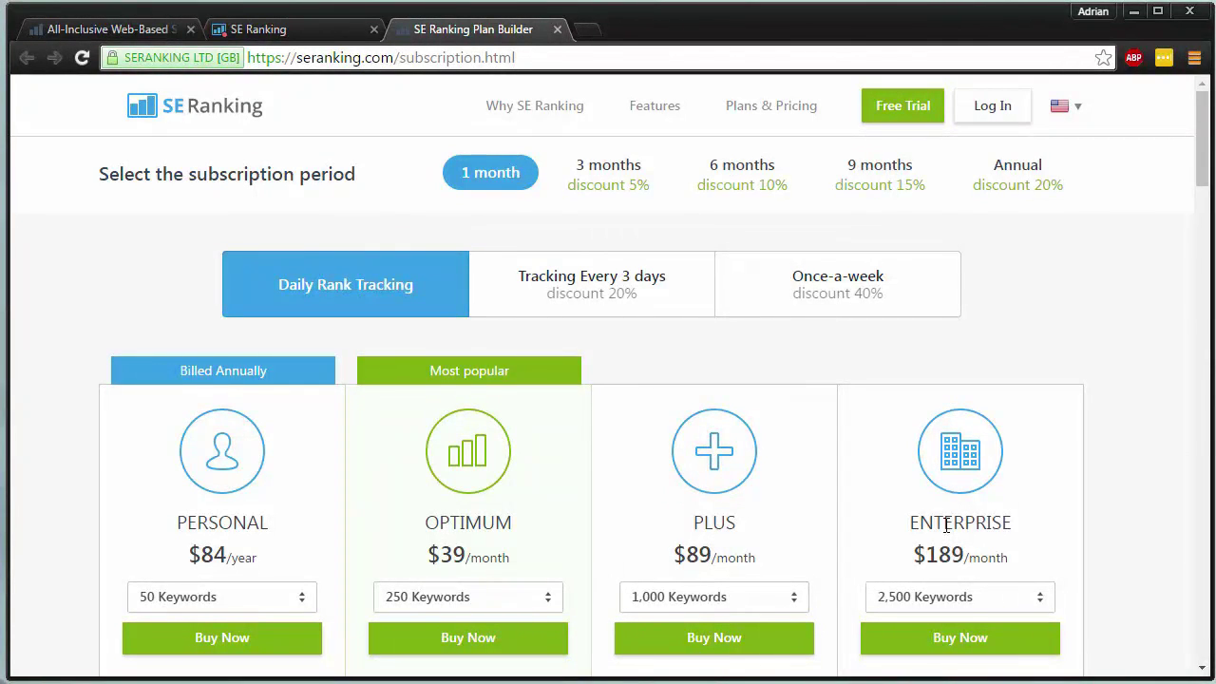
scroll(947, 525, down, 15)
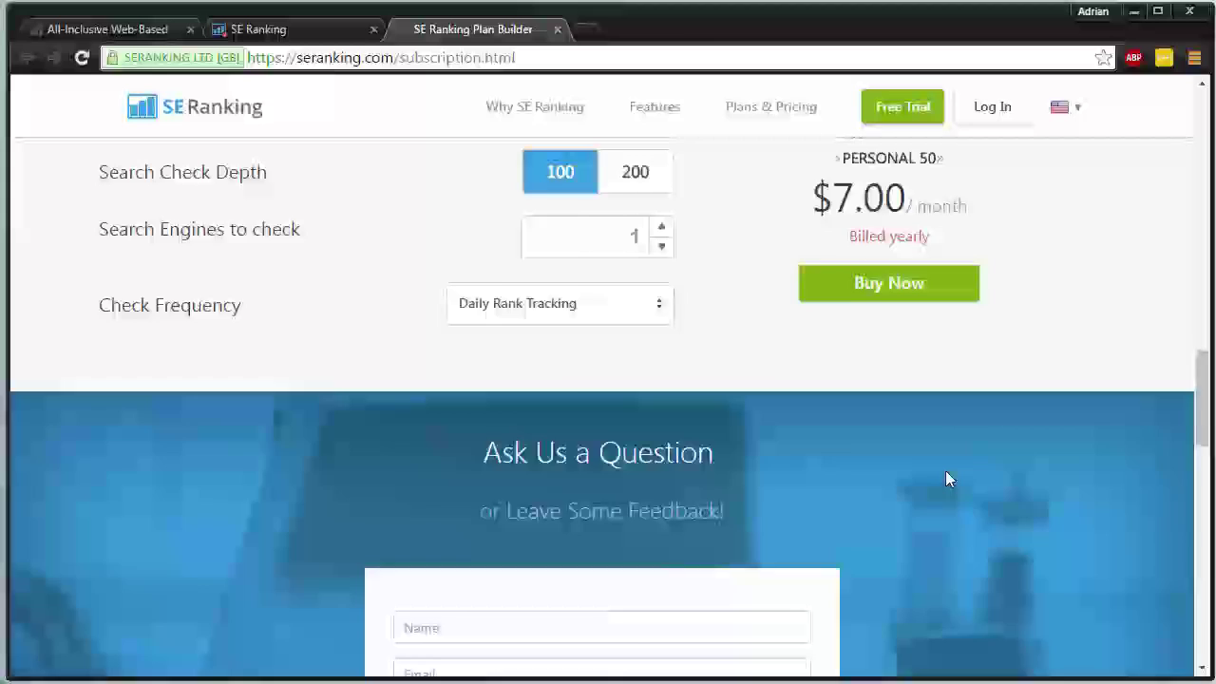
scroll(948, 478, up, 4)
scroll(778, 496, down, 3)
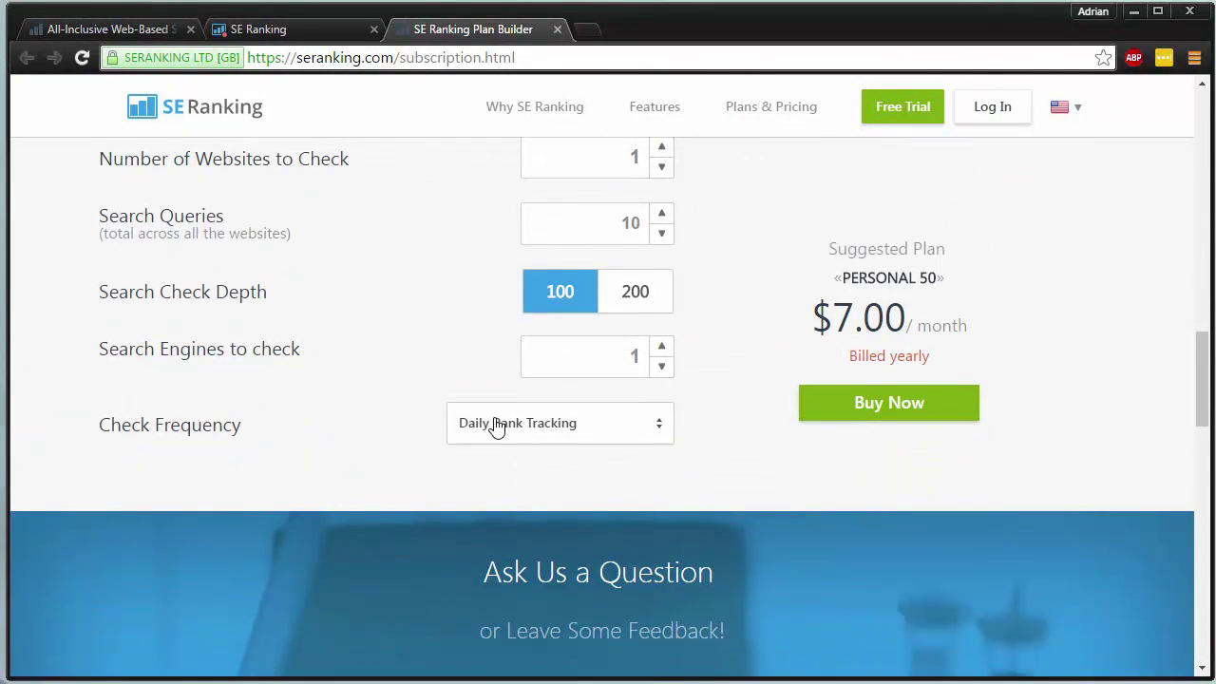
scroll(495, 428, up, 1)
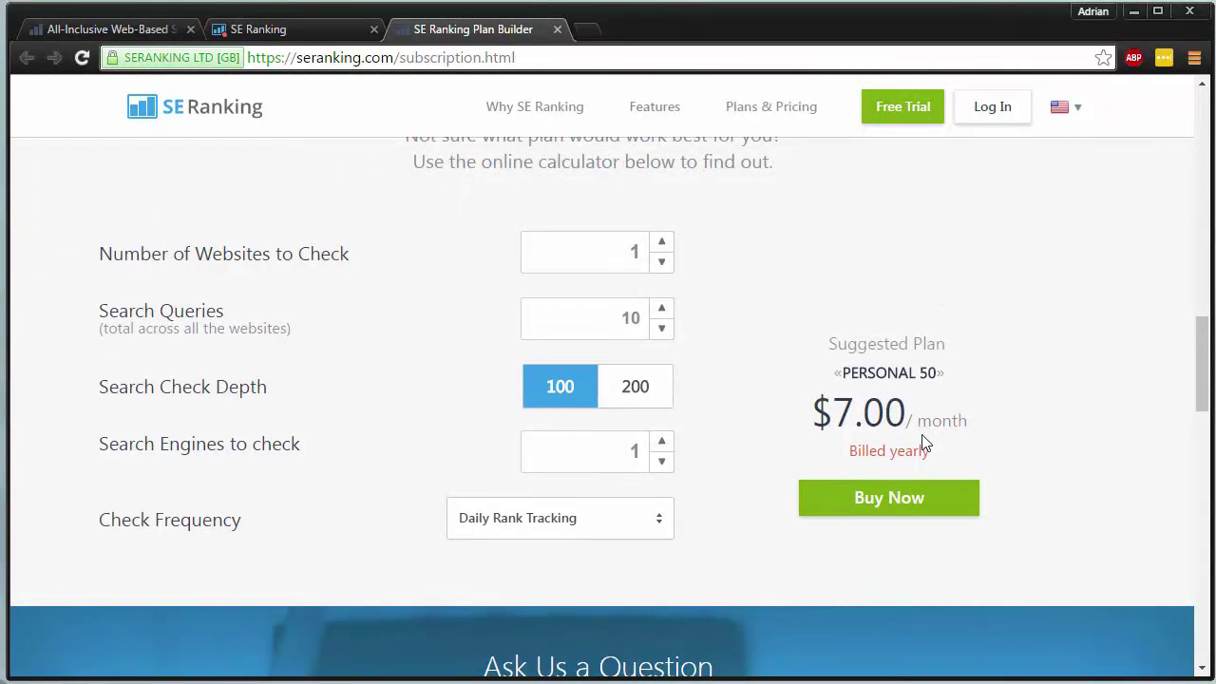
- Set the subscription period to Annual and proceed to the checkout for the Personal plan with 50 keywords
click(913, 489)
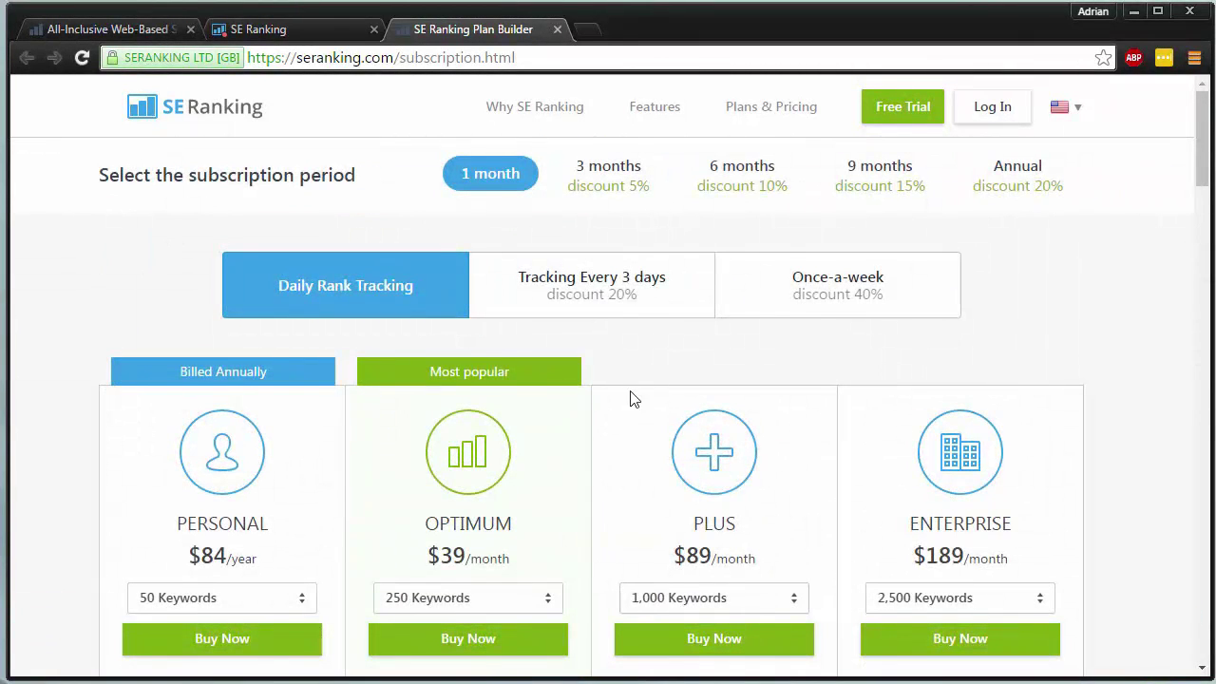
click(618, 190)
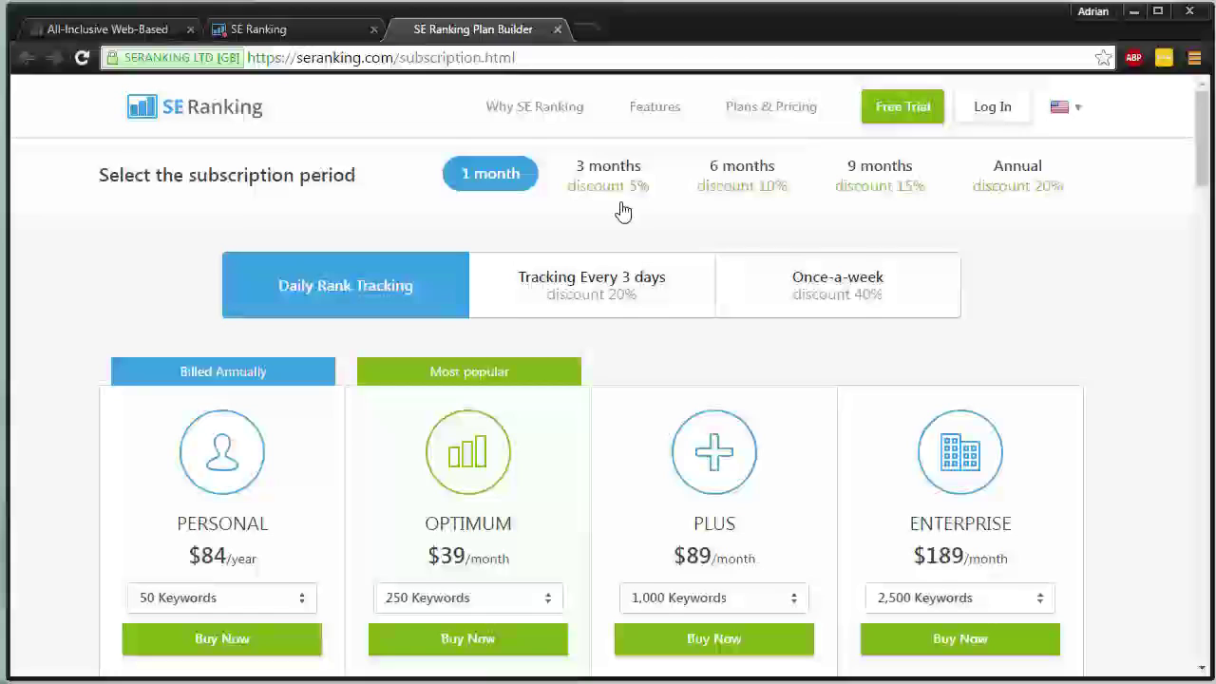
click(898, 190)
click(1014, 190)
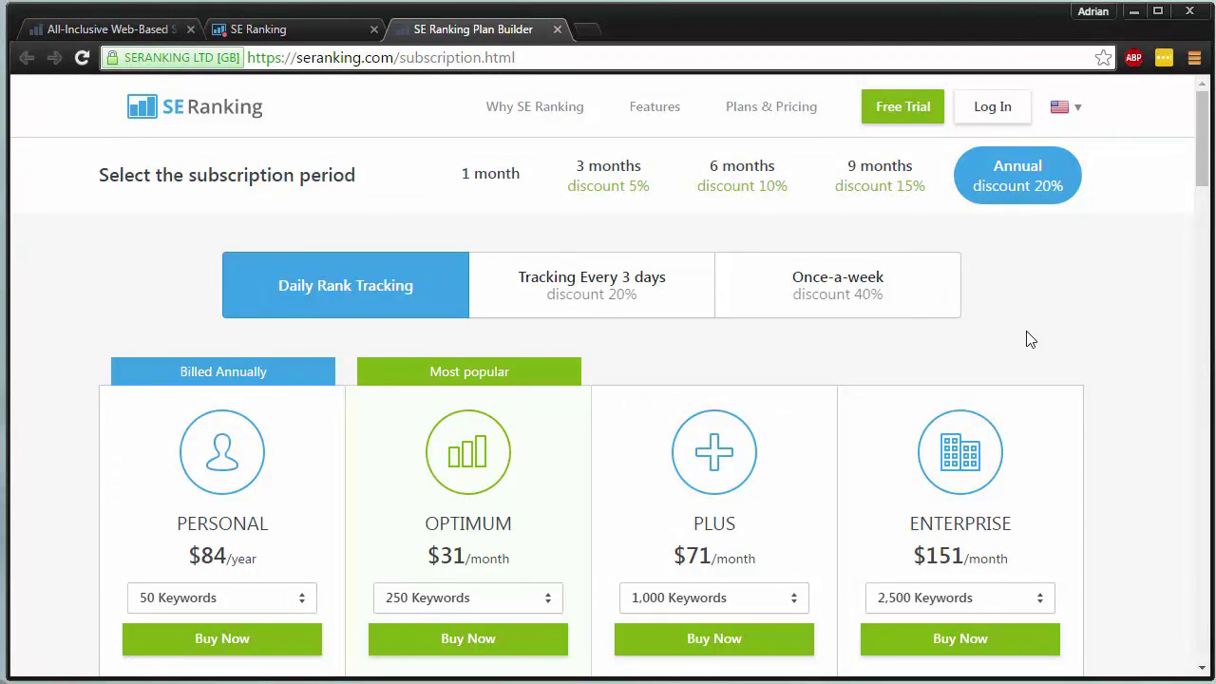
scroll(768, 388, down, 2)
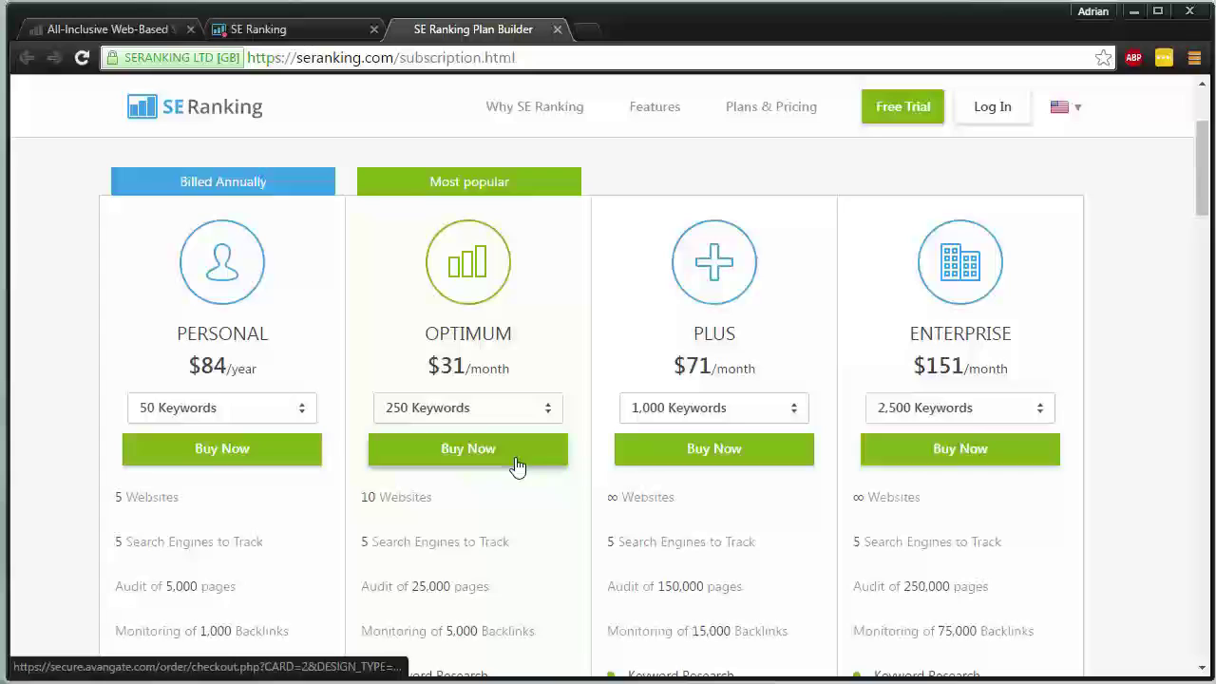
click(290, 458)
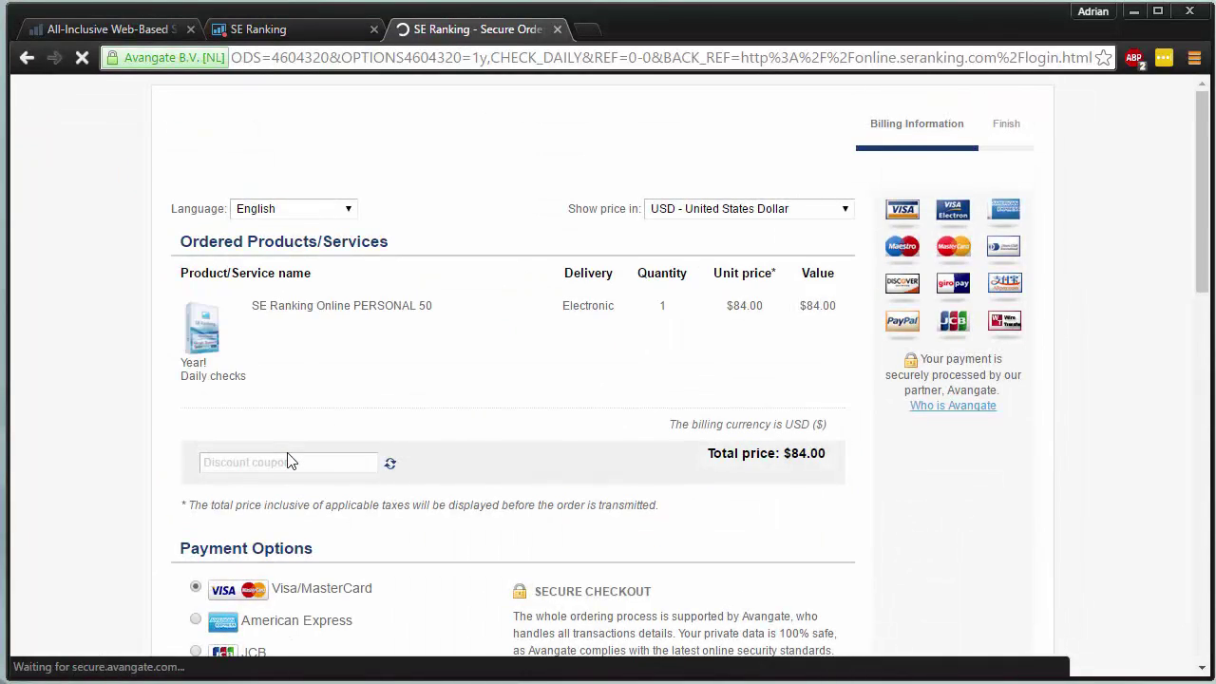
- Apply the discount coupon thecheapsoftwaredotcom to the Personal plan order
click(289, 462)
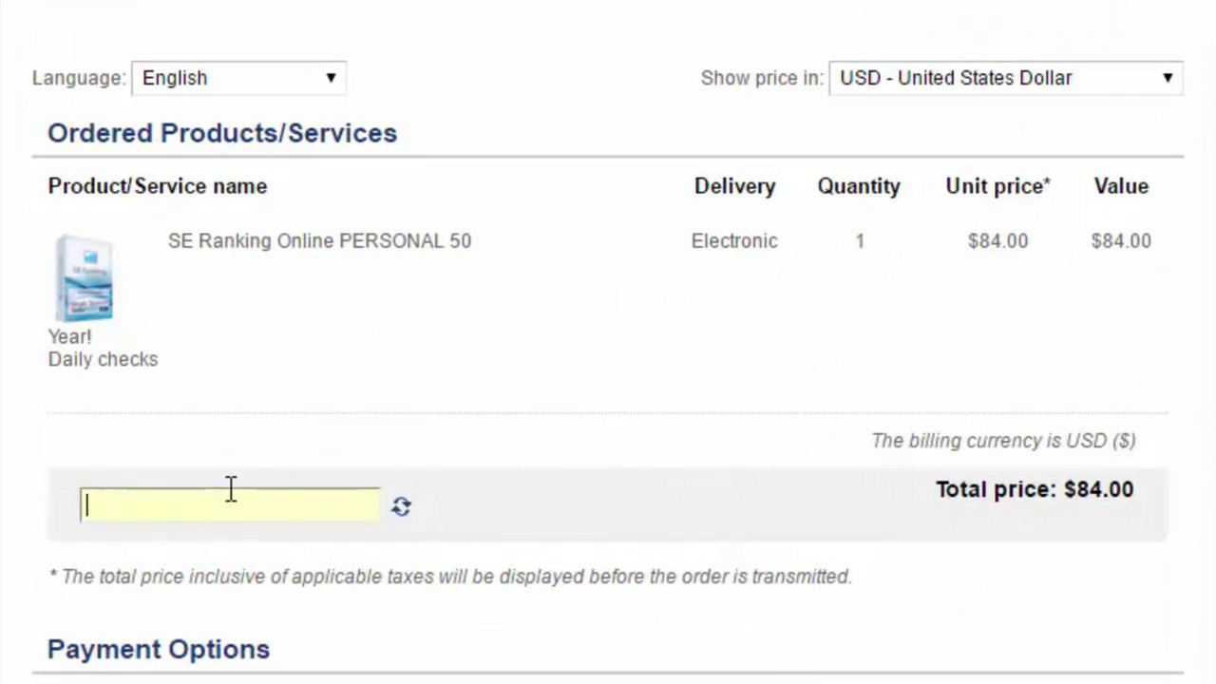
text(thecheapsoftwaredotcom)
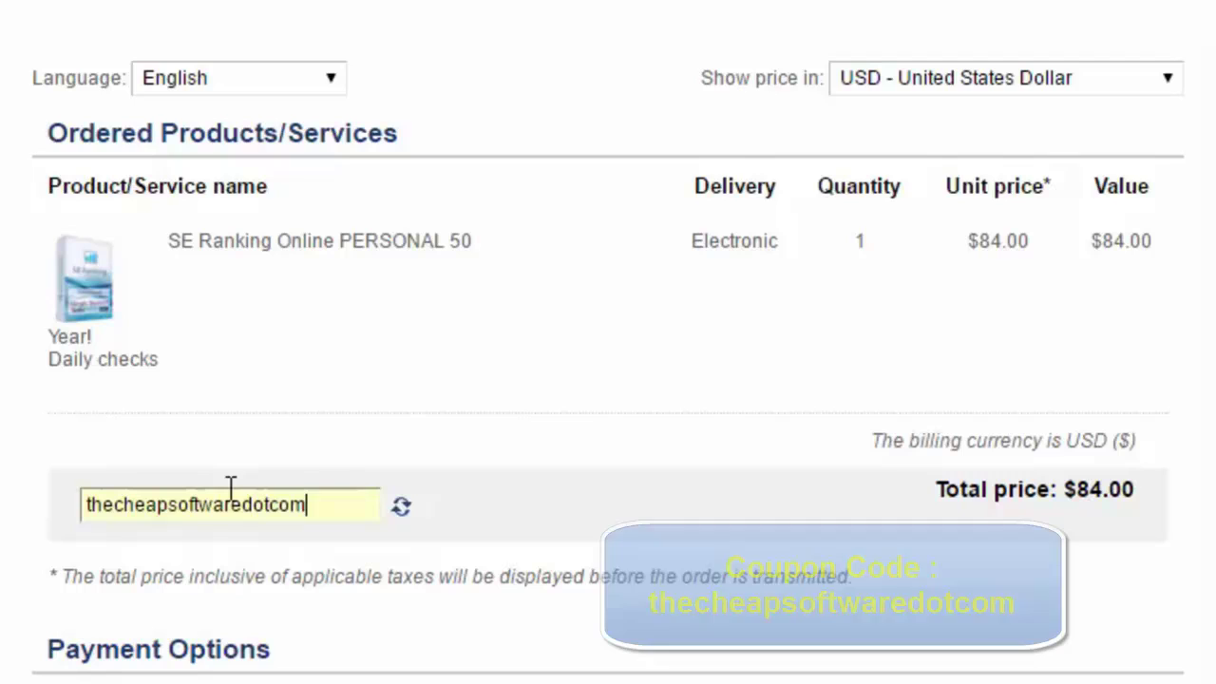
click(404, 513)
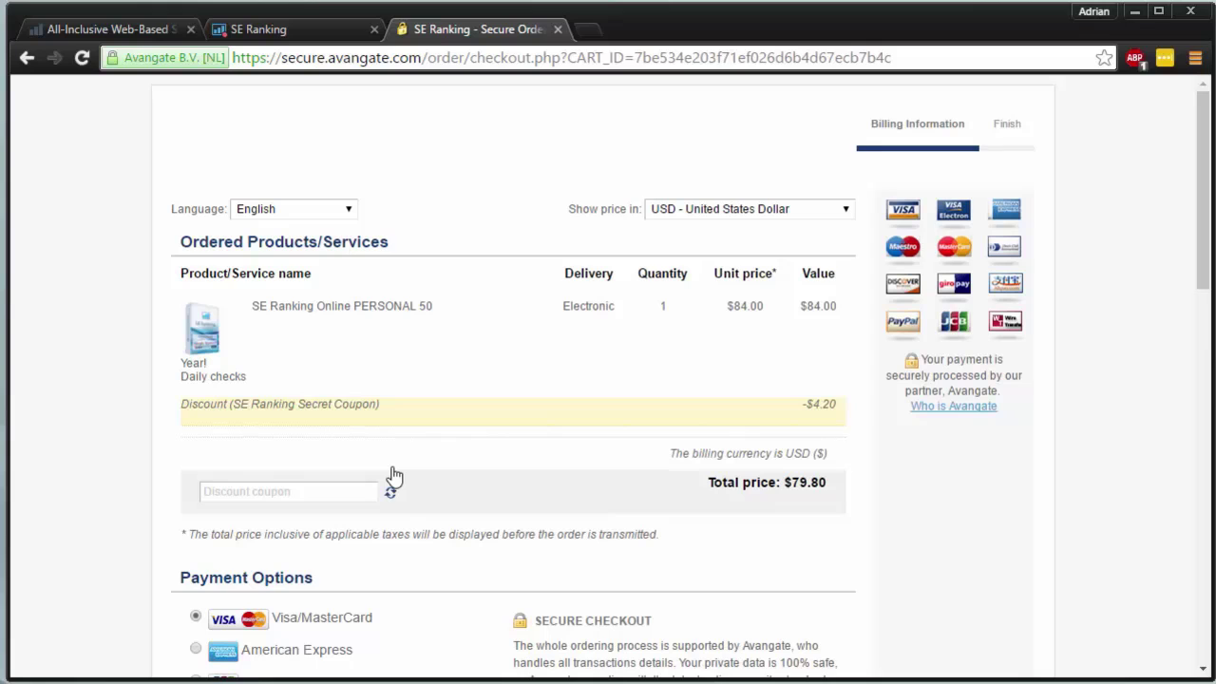
- Review the checkout's payment options and billing information form, and return to the websites dashboard
scroll(395, 475, down, 3)
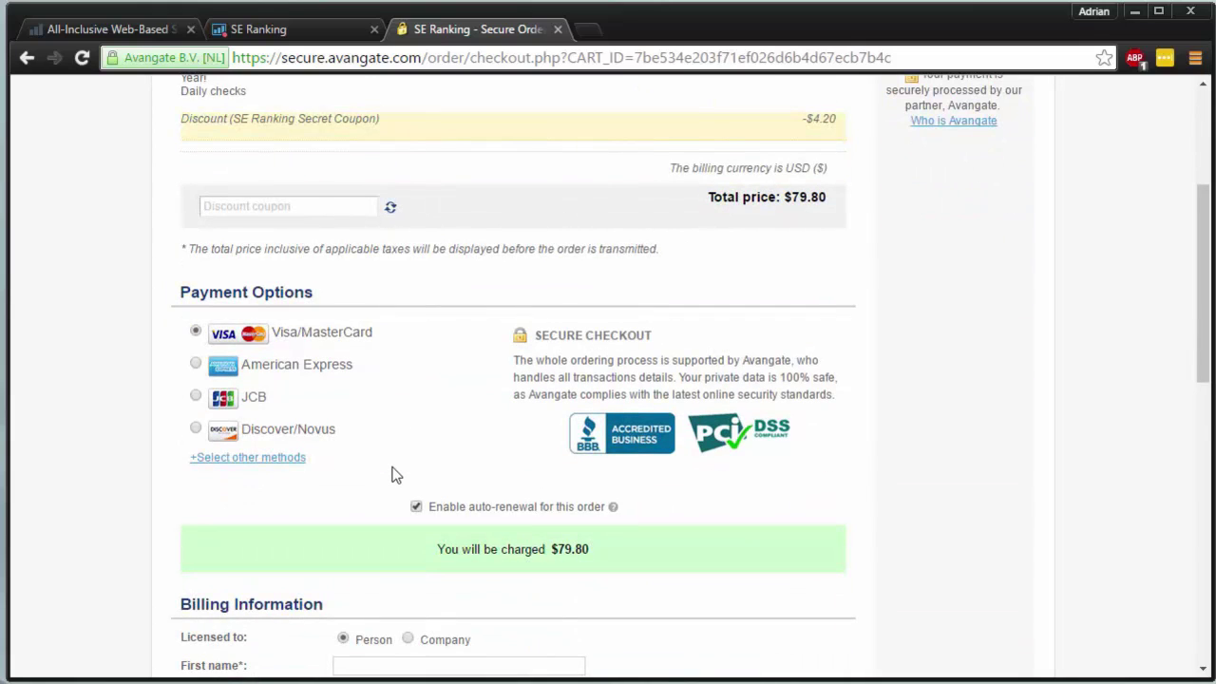
scroll(395, 475, down, 2)
scroll(396, 475, down, 2)
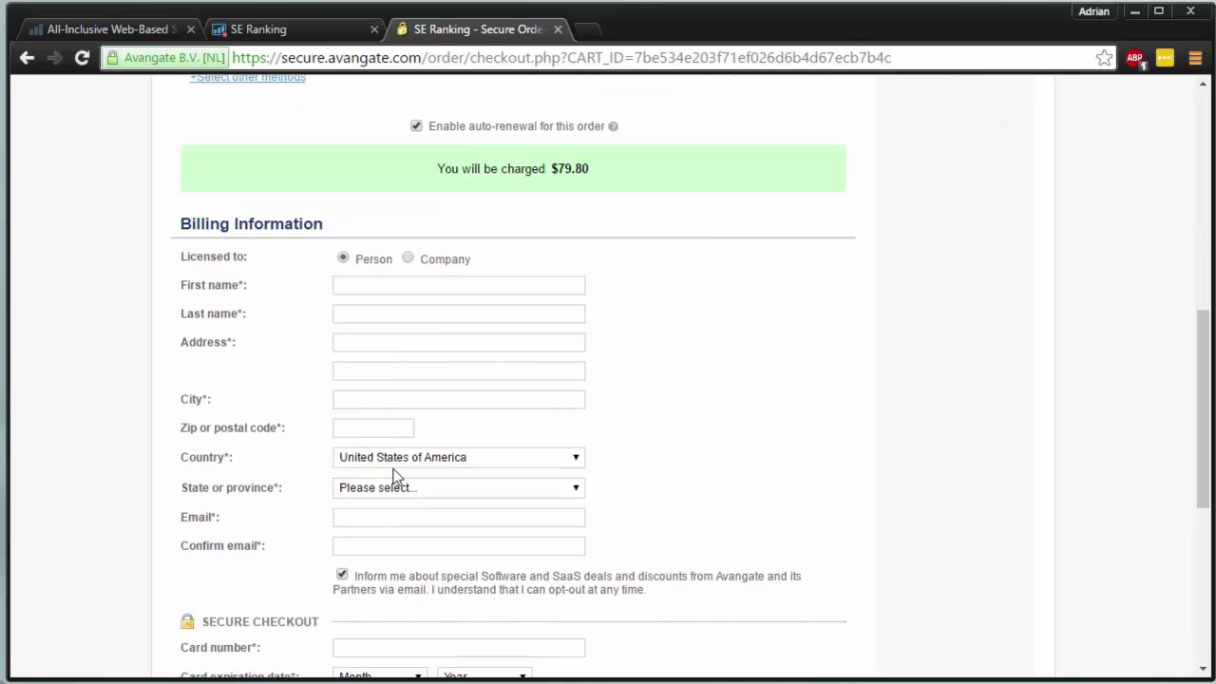
scroll(396, 475, down, 4)
scroll(394, 473, up, 11)
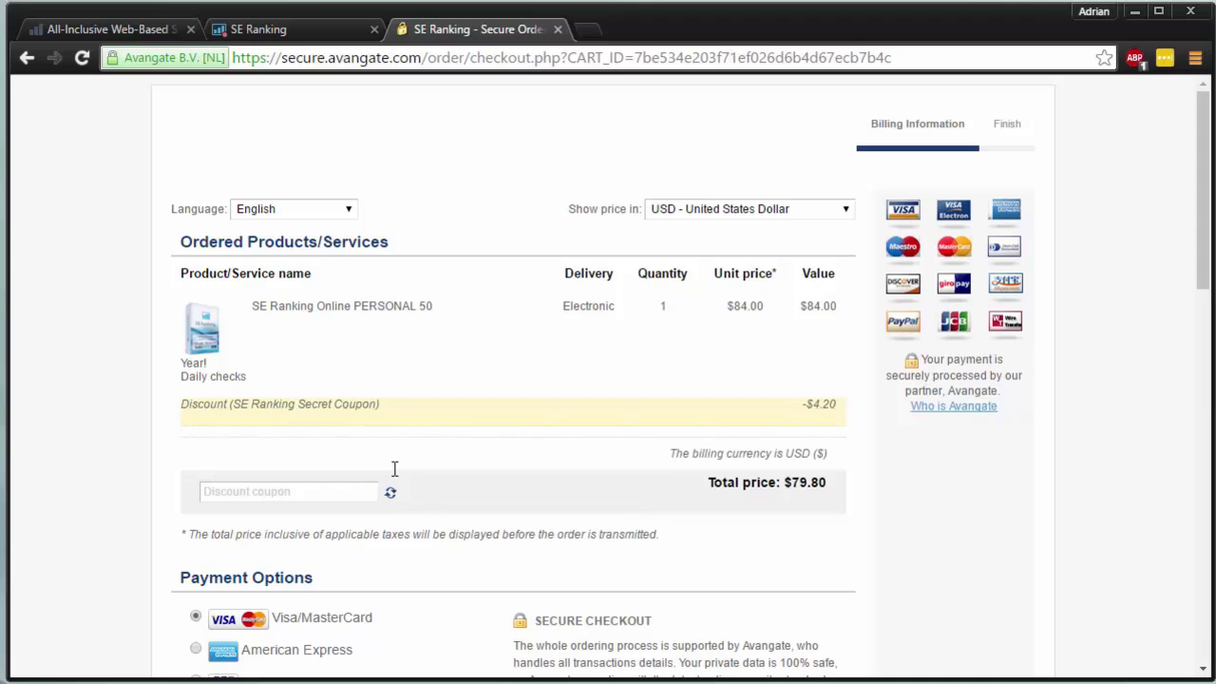
click(296, 34)
scroll(565, 442, up, 3)
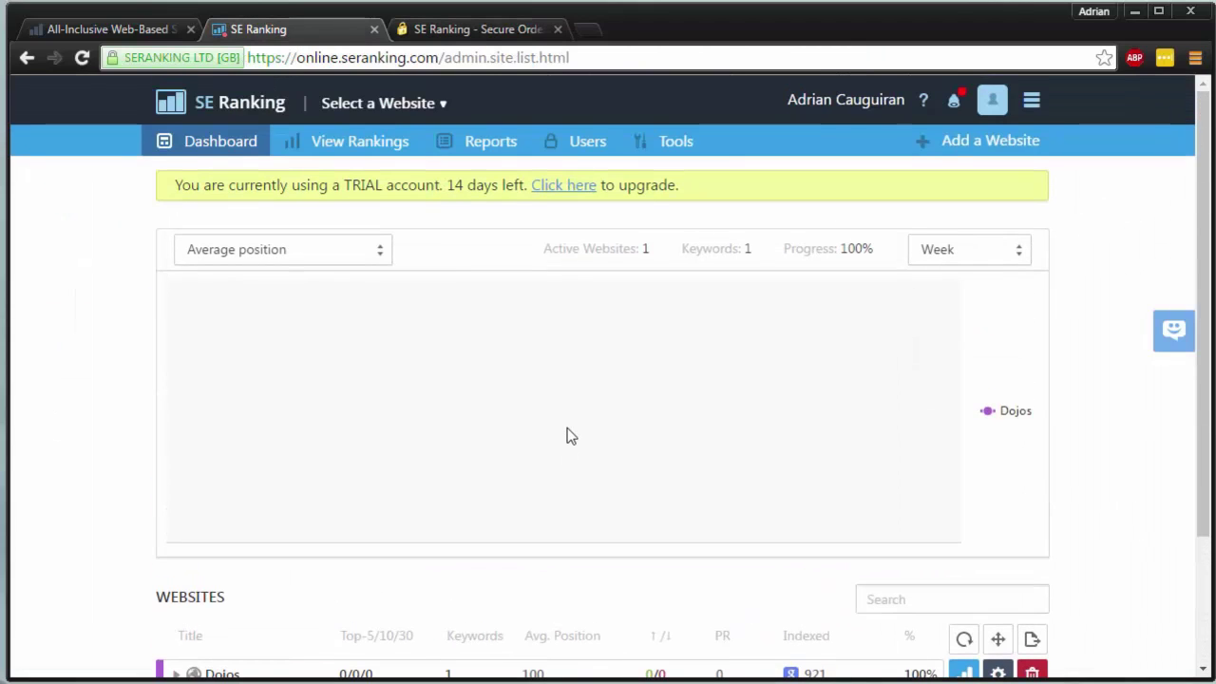